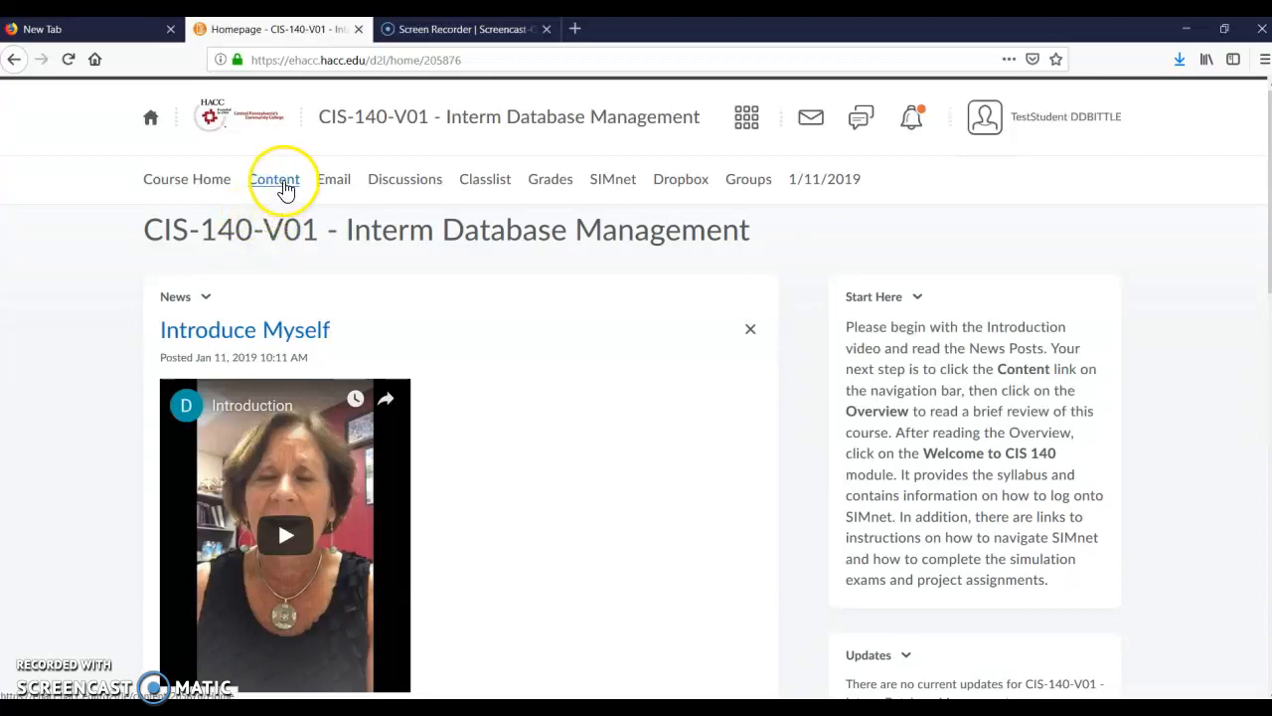
Open the Chapter 1 - Due January 22 module in the course content
click(284, 188)
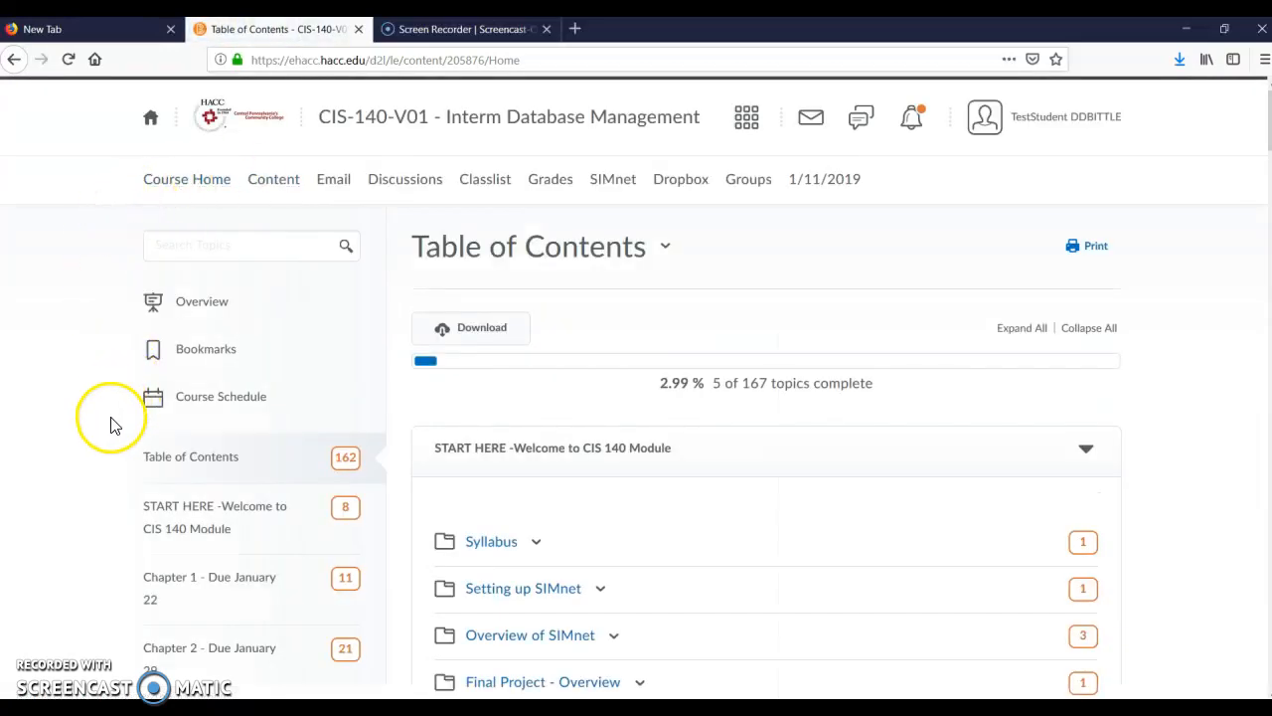
scroll(110, 429, down, 3)
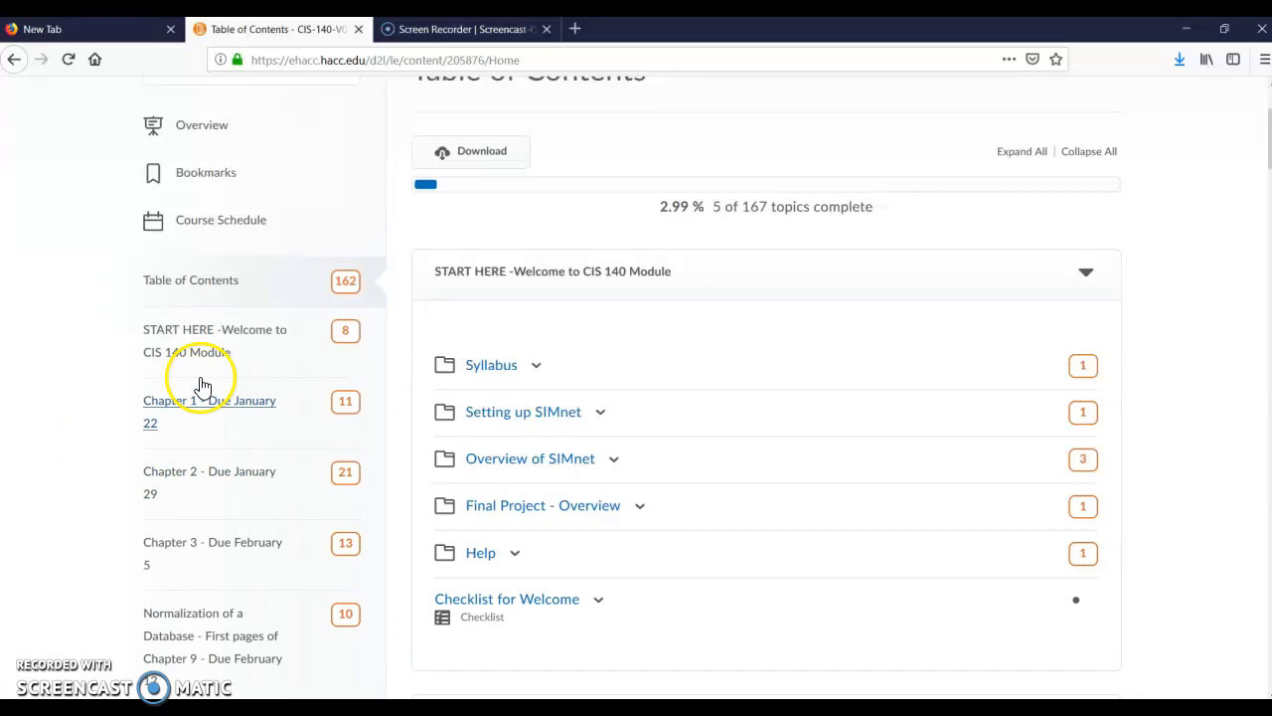
click(200, 410)
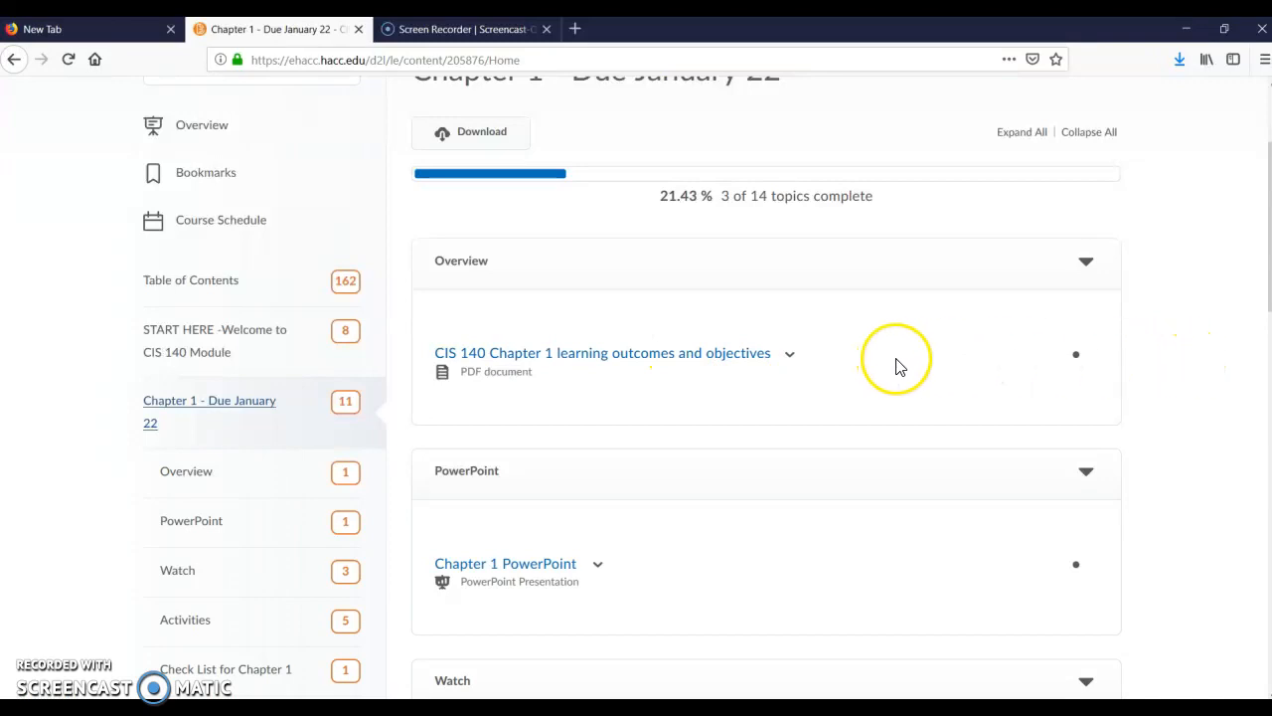
Open the Access 2016 In Practice - Ch 1 Guided Project 1-2 assignment from the module's Activities
scroll(1156, 370, down, 3)
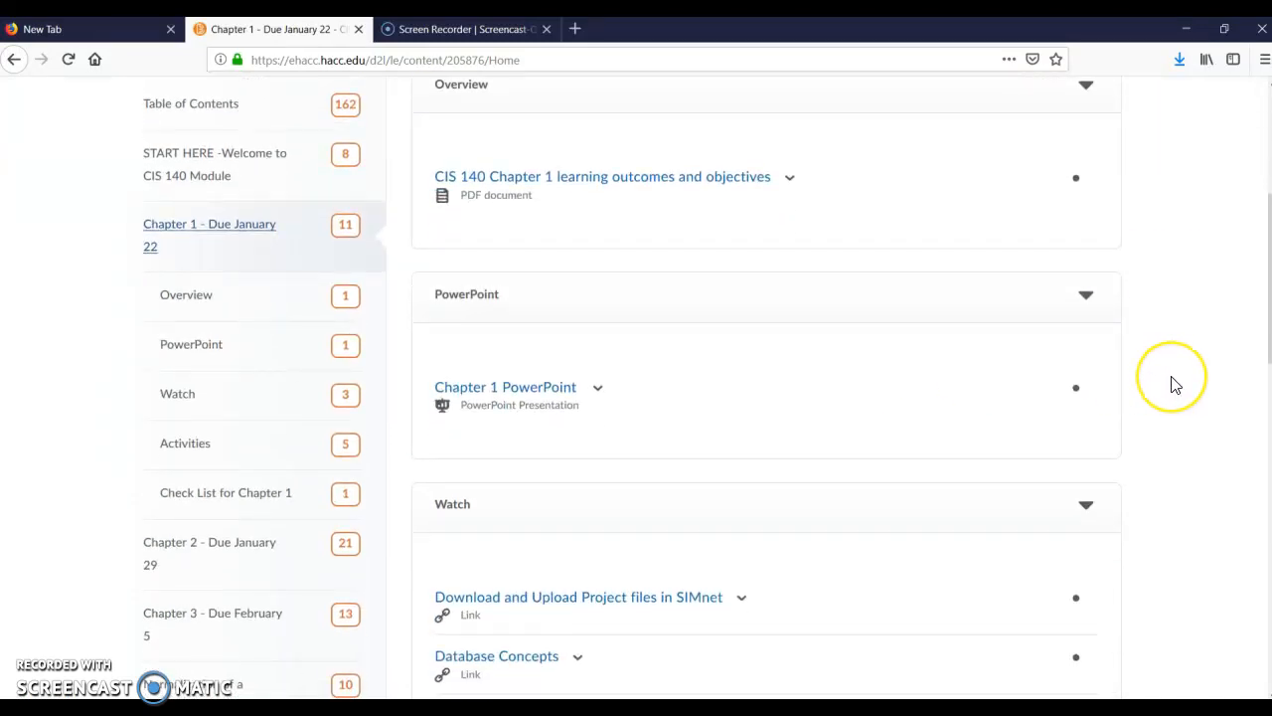
scroll(1173, 385, down, 5)
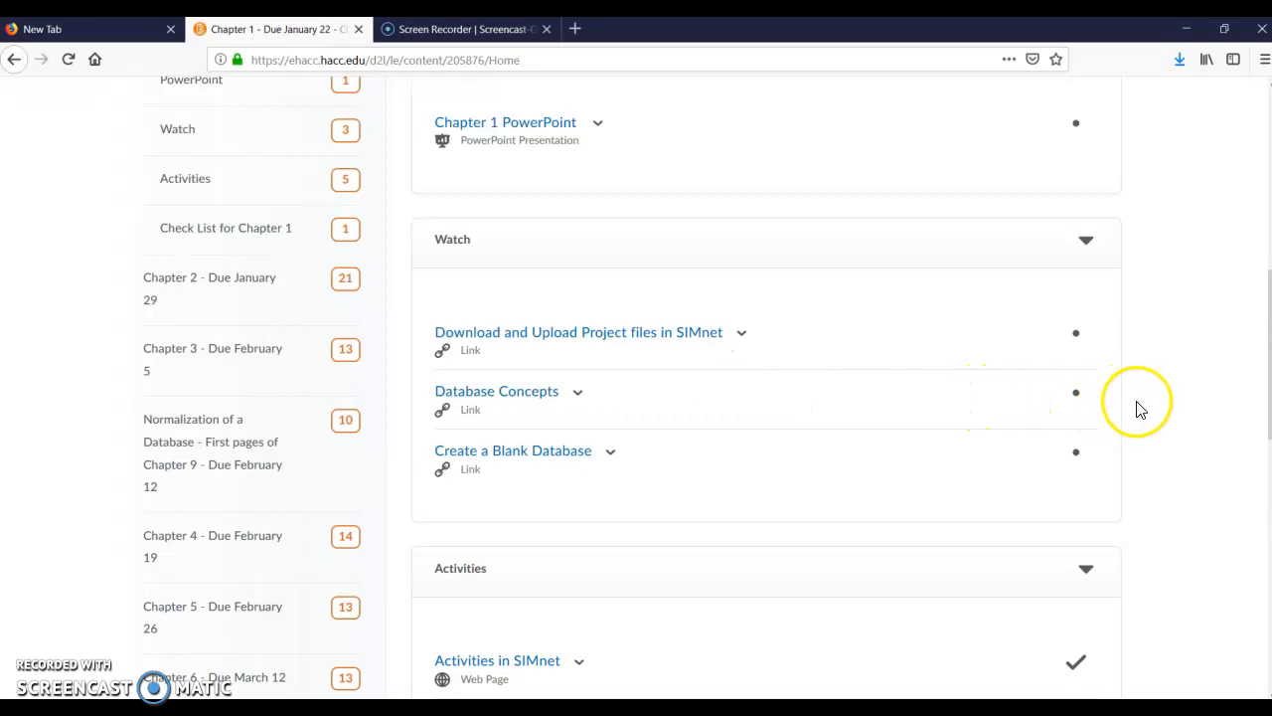
scroll(1150, 402, down, 8)
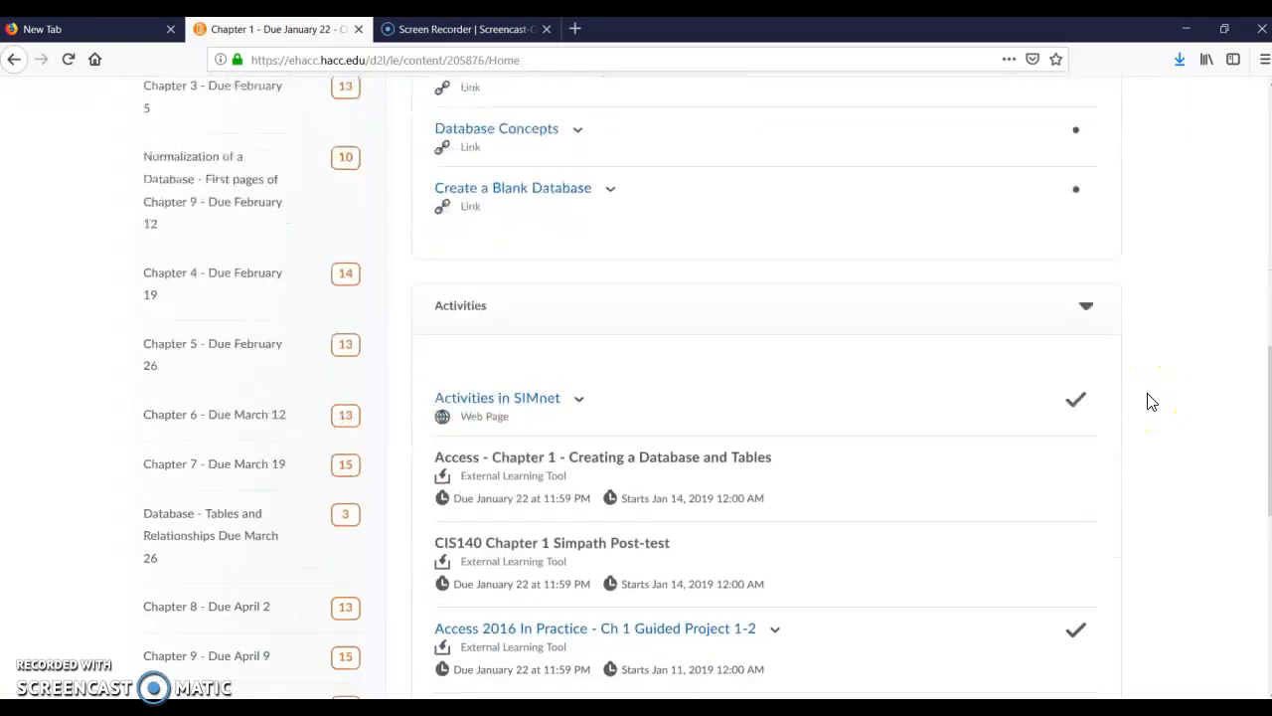
scroll(1159, 400, down, 2)
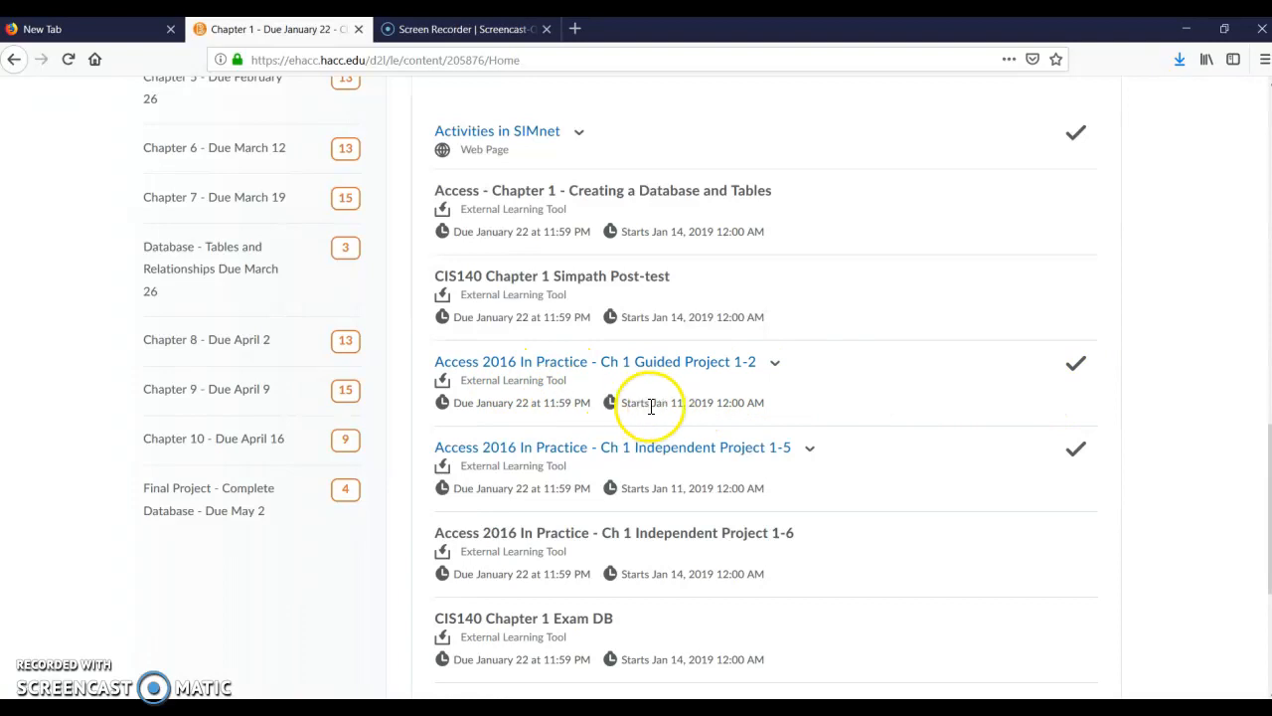
click(542, 373)
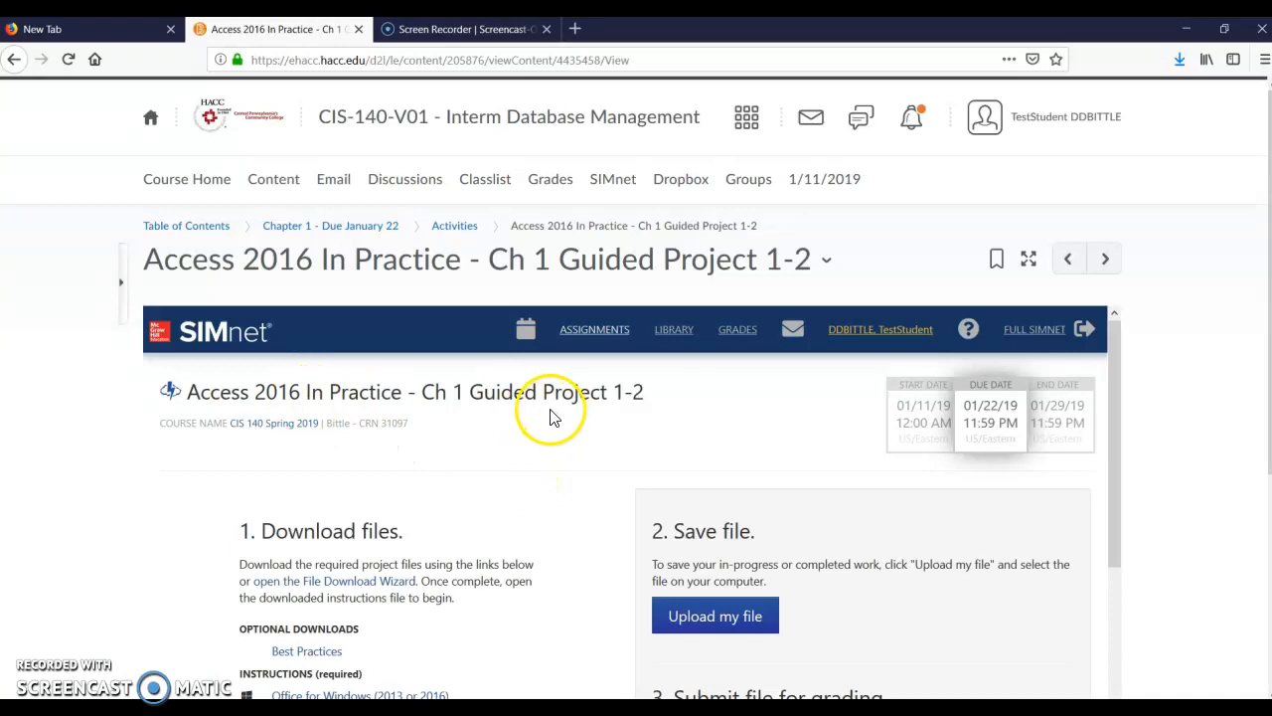
scroll(590, 448, down, 2)
scroll(987, 388, up, 1)
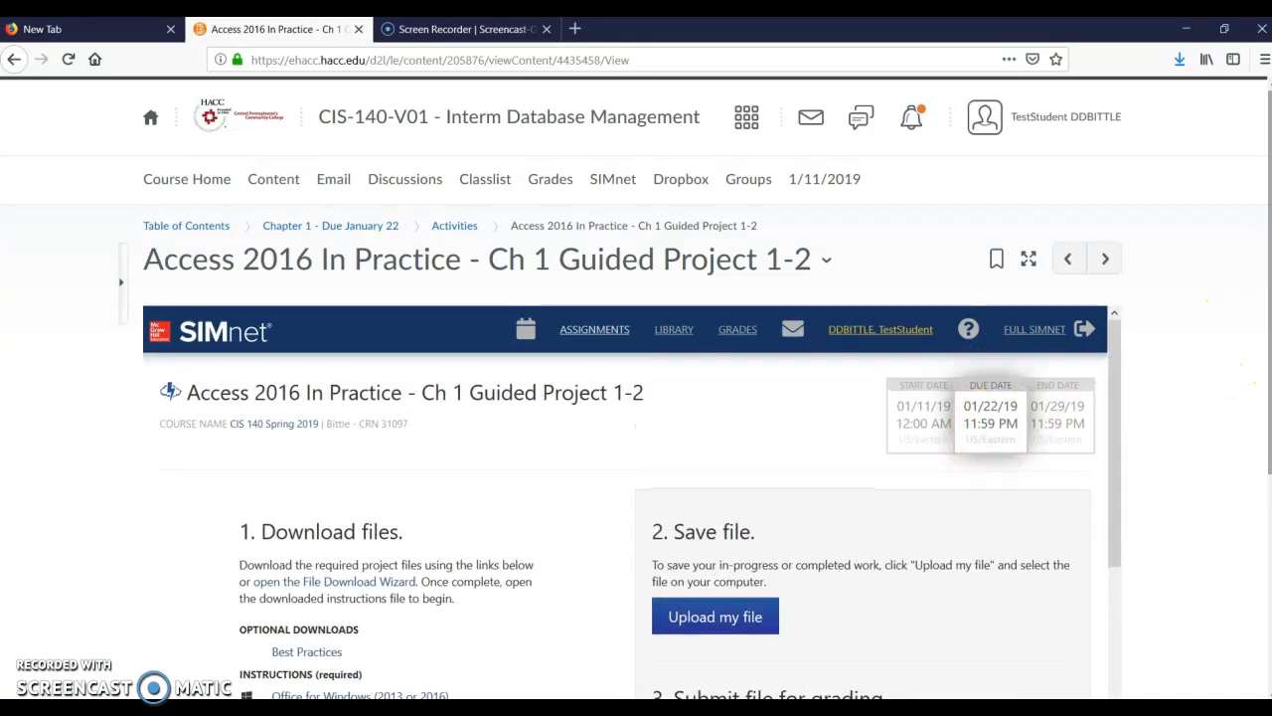
scroll(1229, 363, down, 1)
scroll(1233, 377, down, 3)
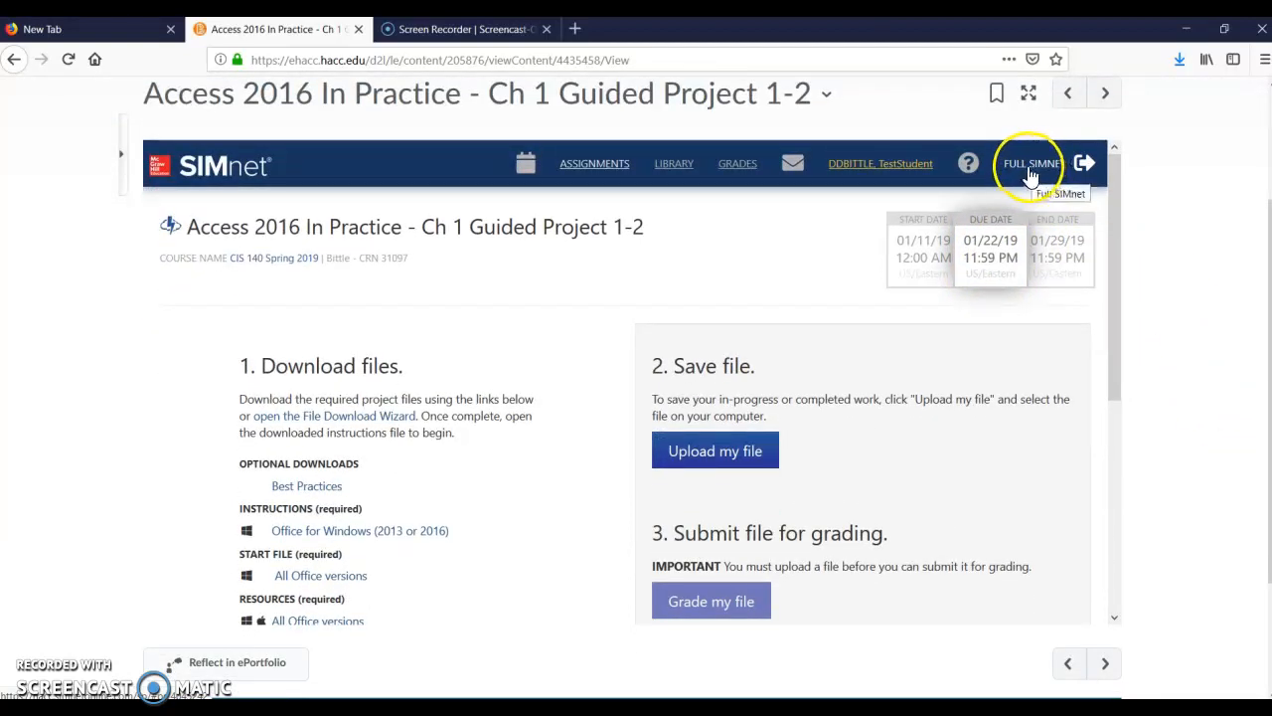
click(1033, 174)
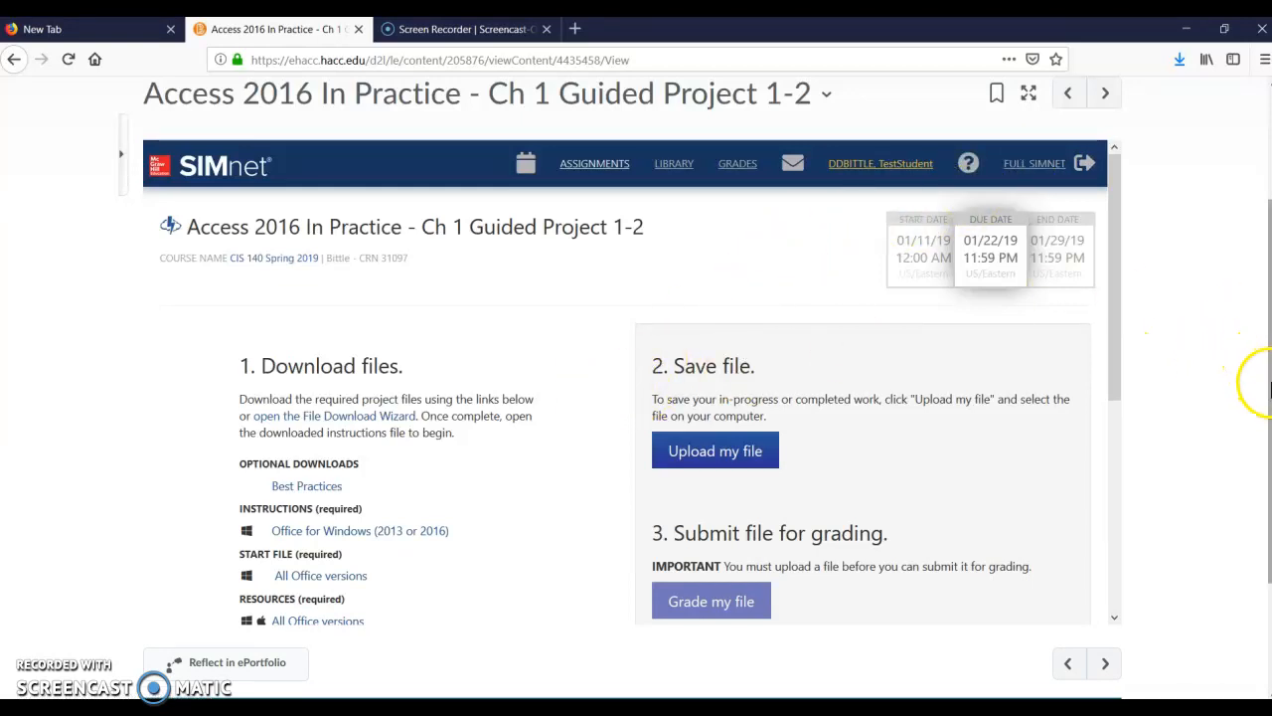
Open the required Office for Windows instructions PDF in Adobe Acrobat DC and minimize its window
scroll(1193, 398, down, 1)
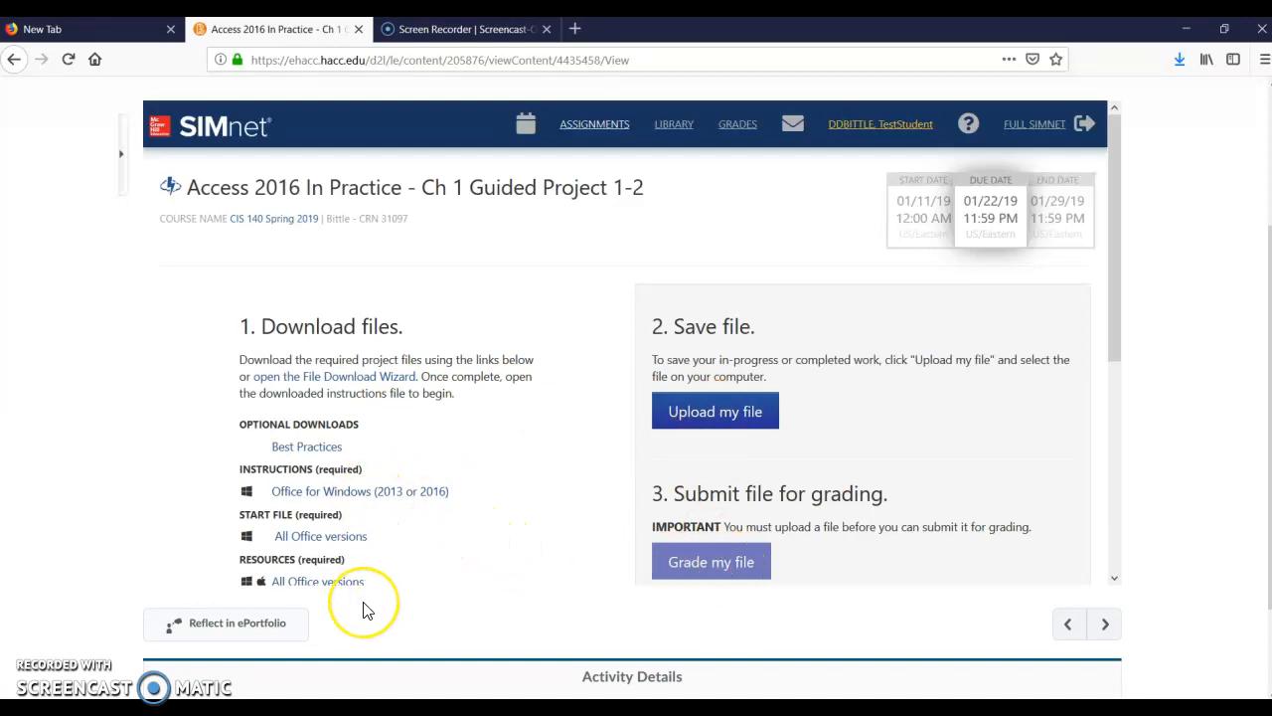
click(323, 491)
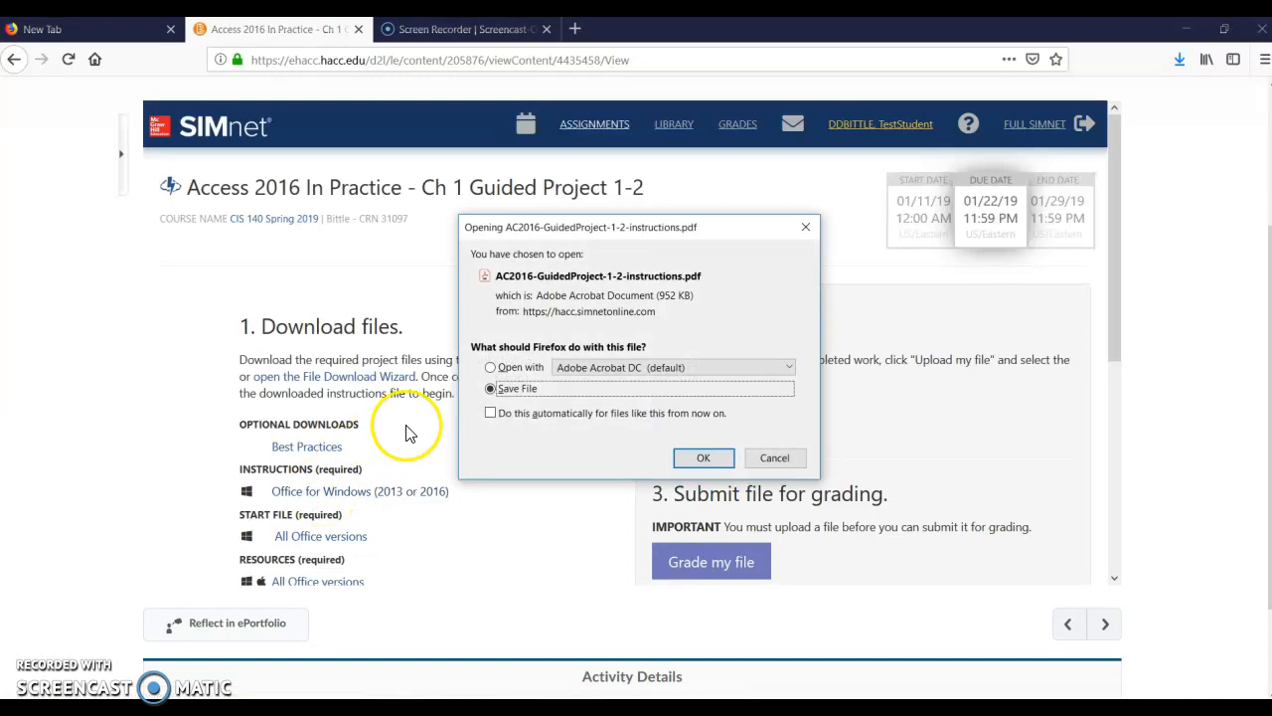
click(489, 368)
click(702, 459)
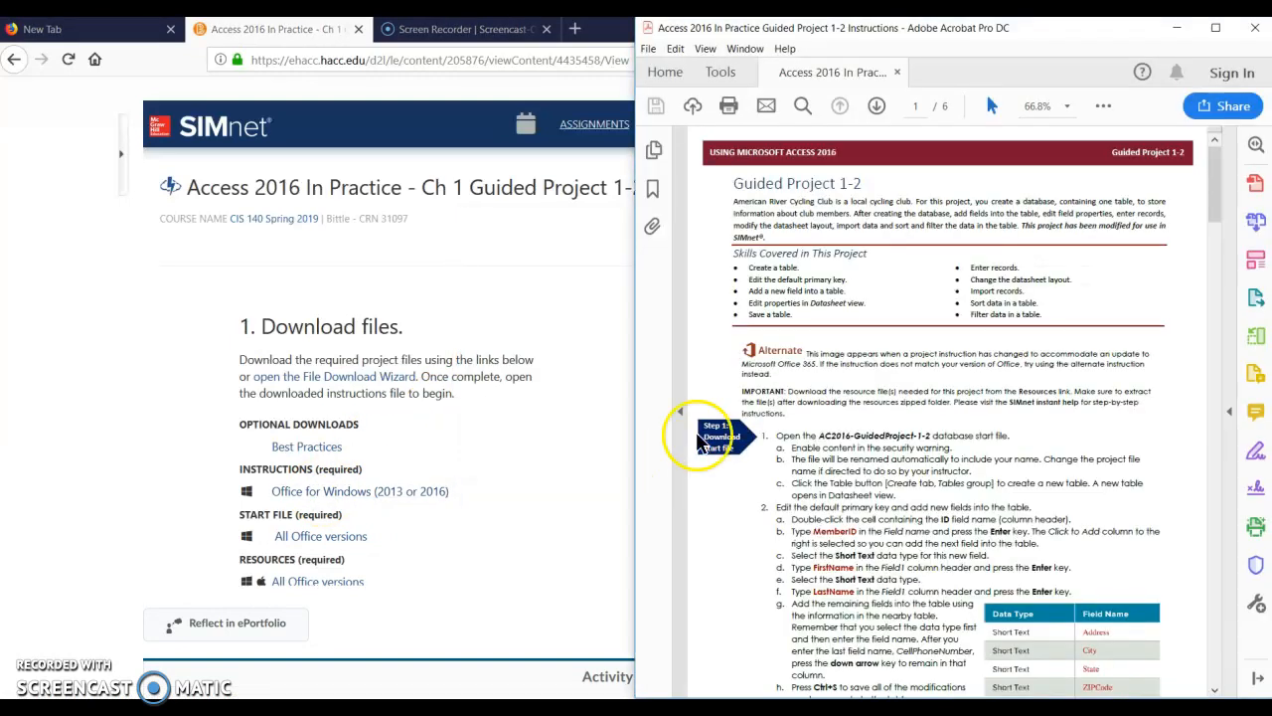
click(945, 28)
click(979, 378)
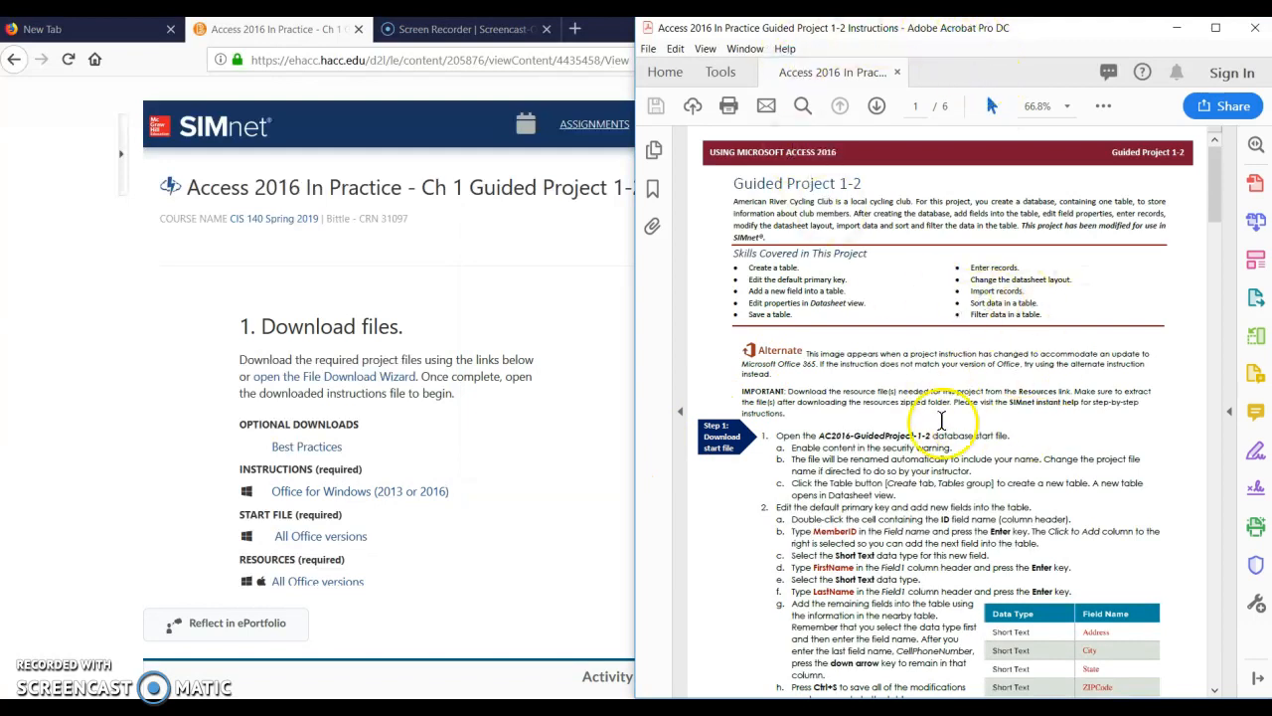
click(1181, 35)
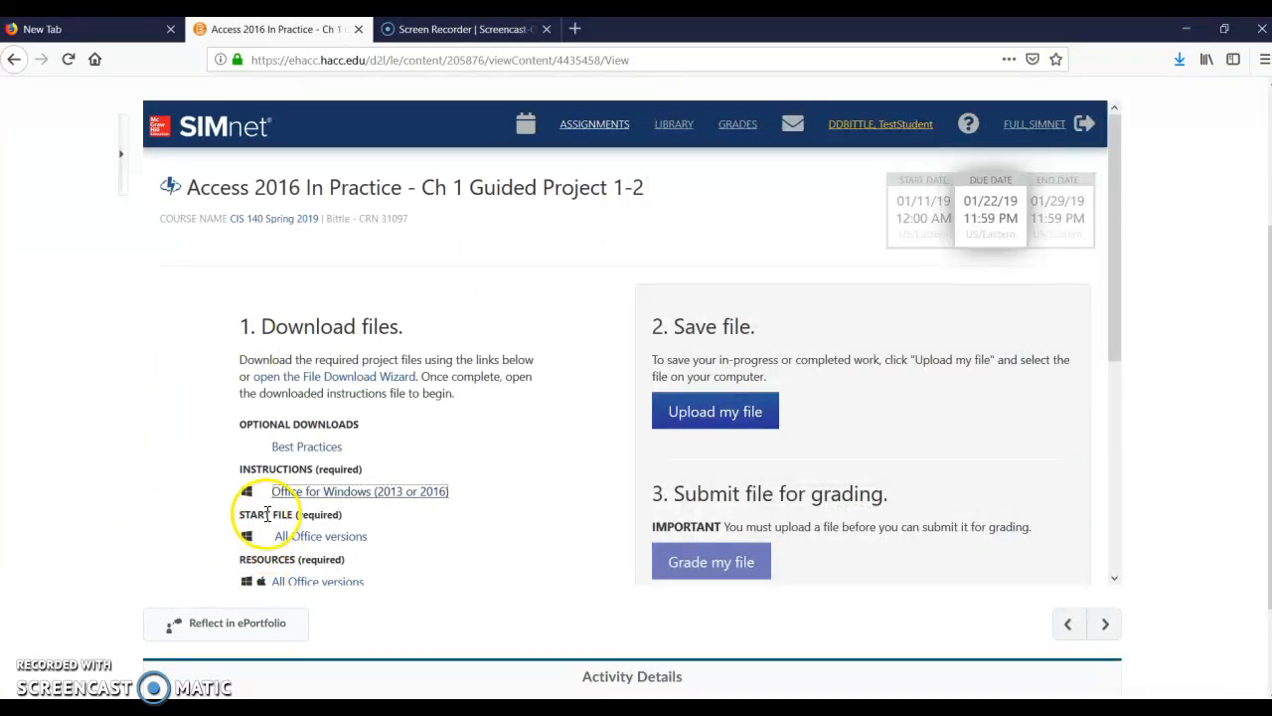
Open the project's required start file in Microsoft Access and move its window fully into view
click(316, 541)
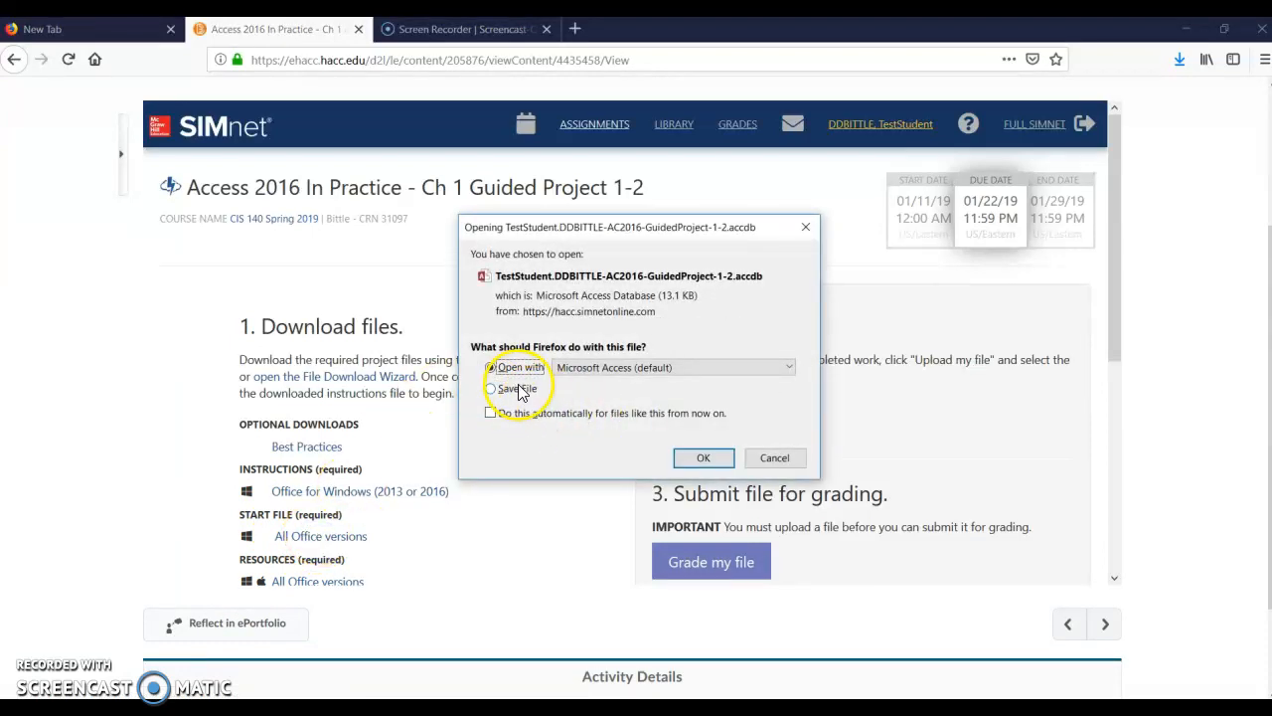
click(696, 459)
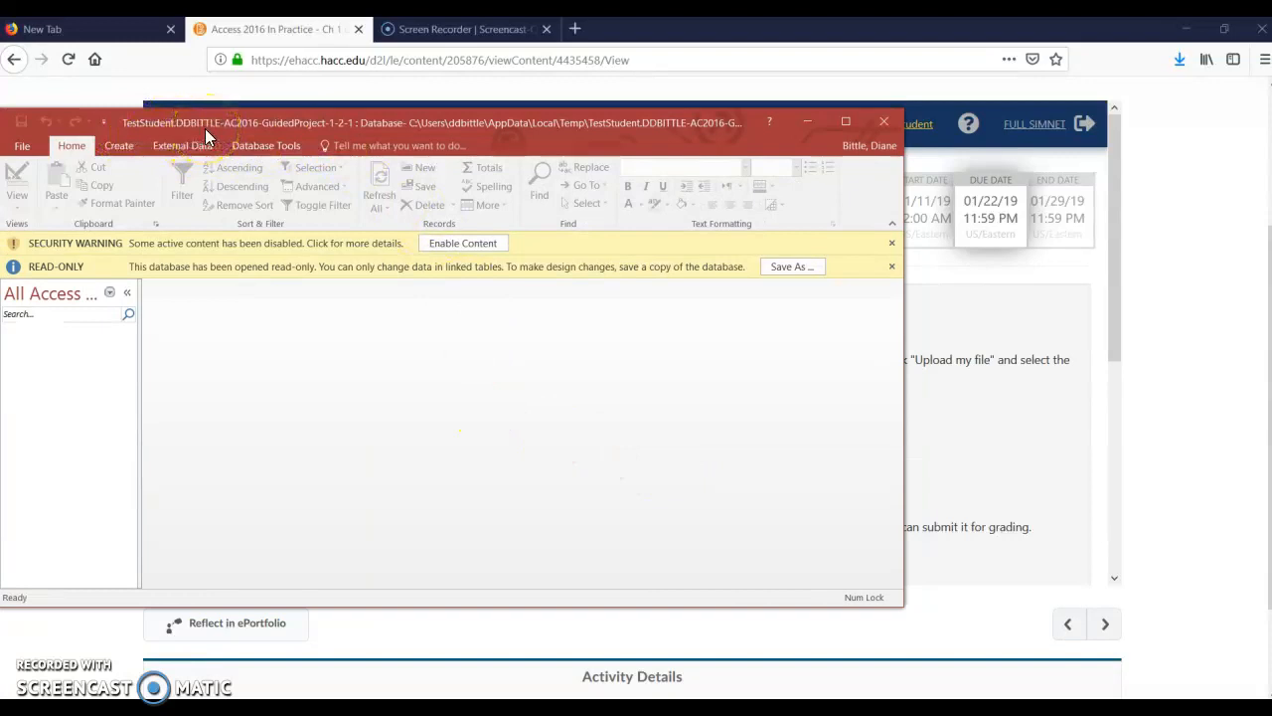
drag(295, 123, 390, 126)
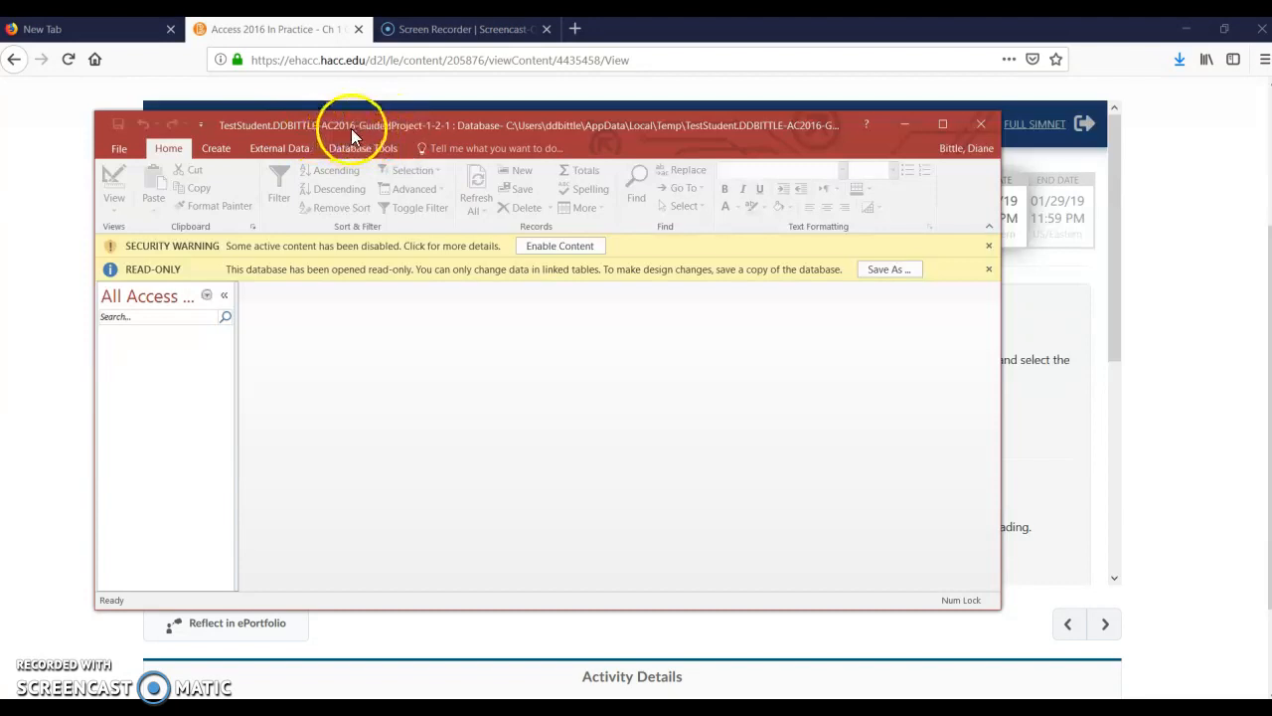
Save a copy of the database in the CIS 140 Projects folder under its suggested name, enable its content and minimize Access
click(879, 270)
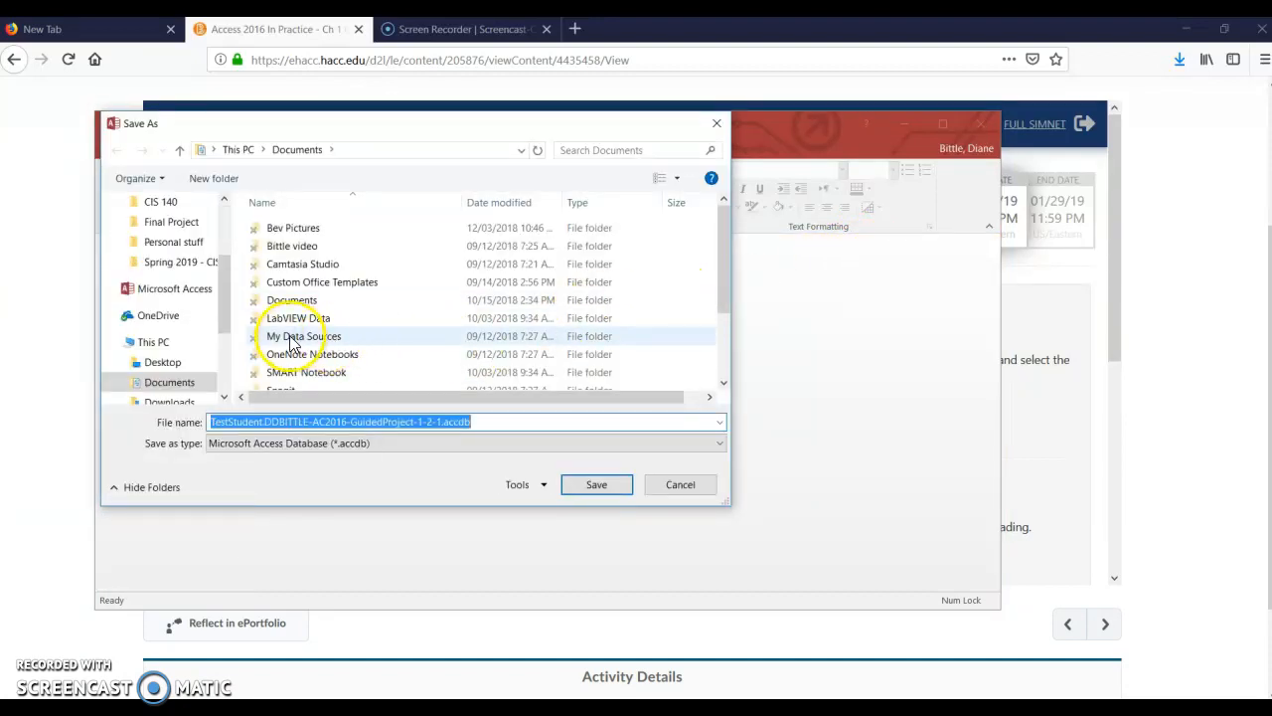
drag(224, 309, 225, 264)
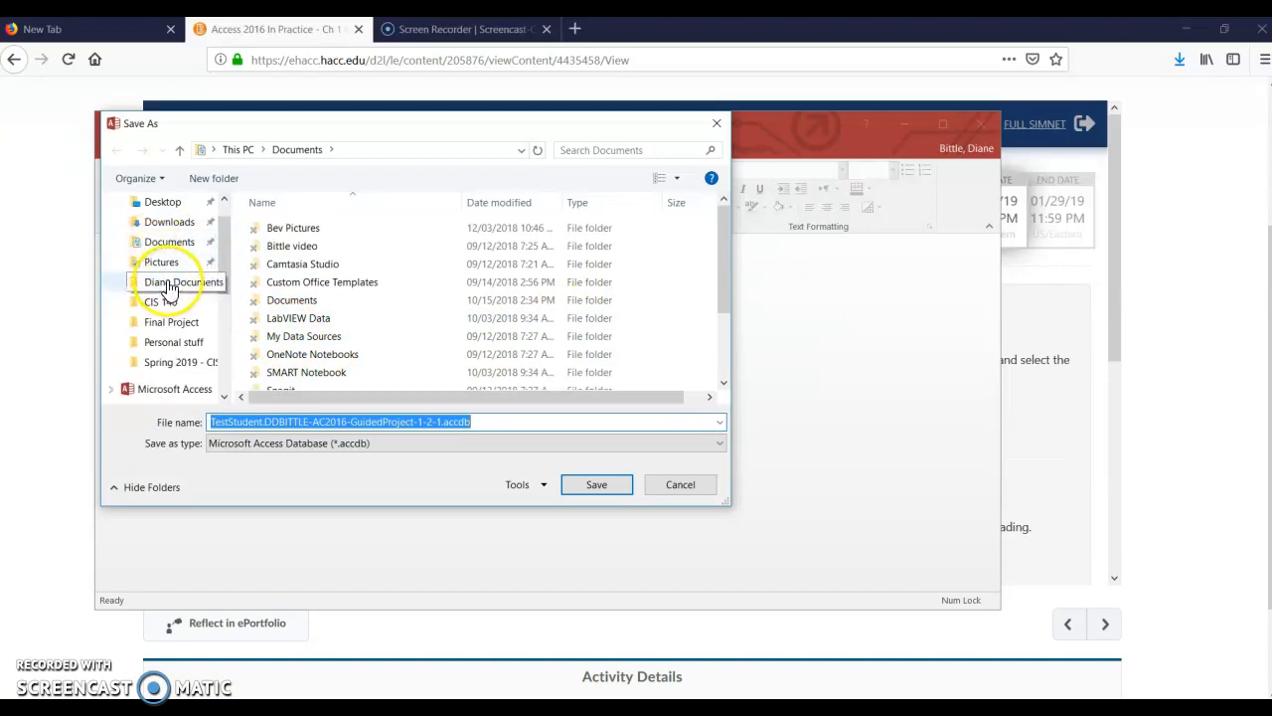
click(167, 285)
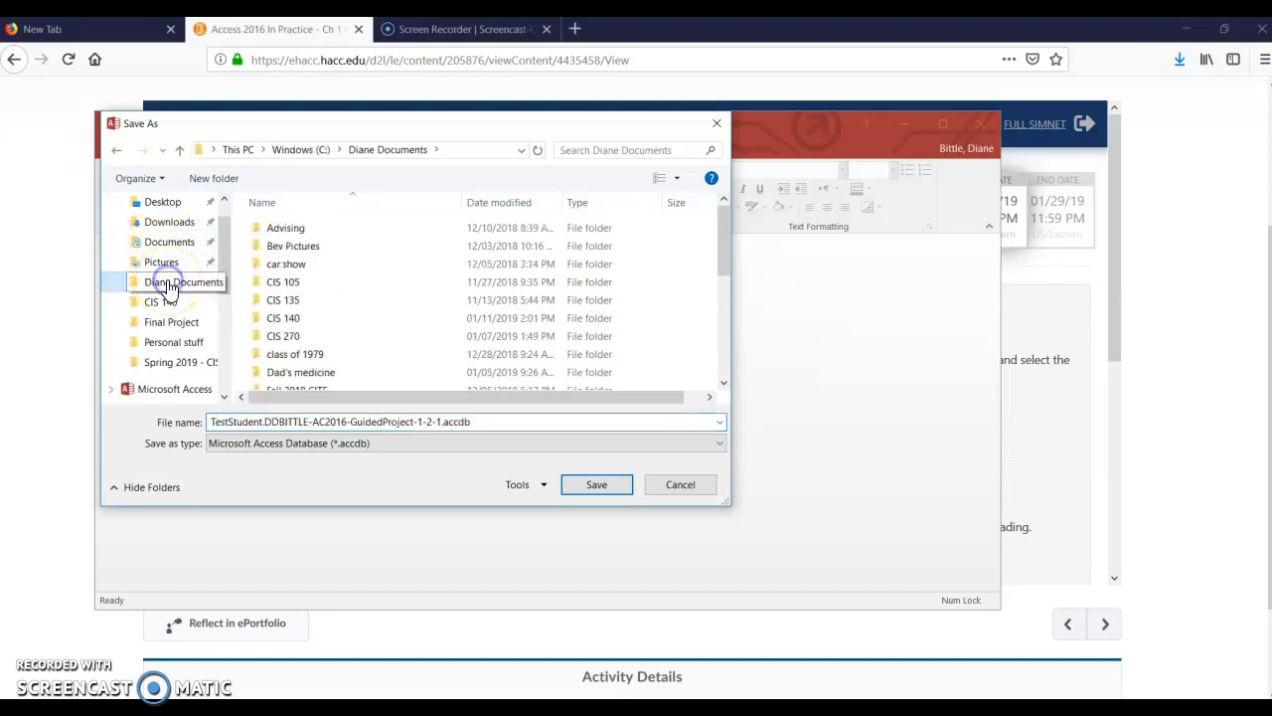
double_click(302, 320)
click(291, 303)
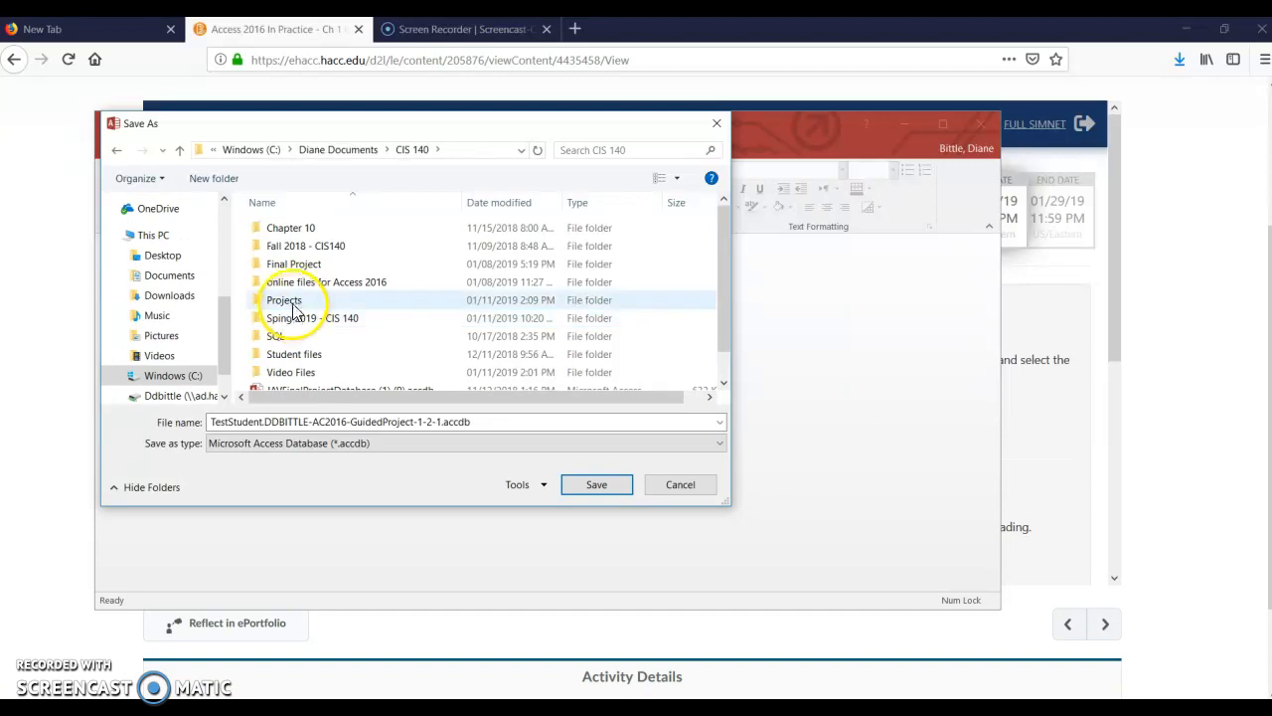
double_click(288, 302)
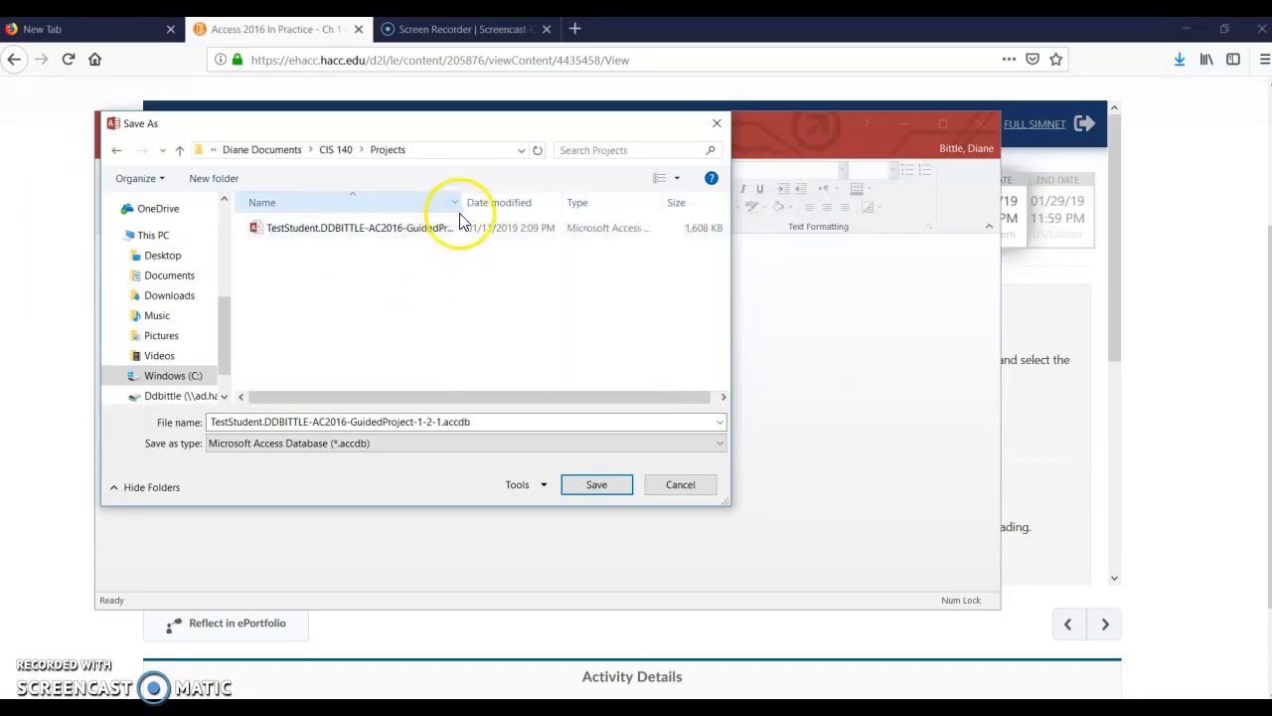
drag(465, 204, 550, 203)
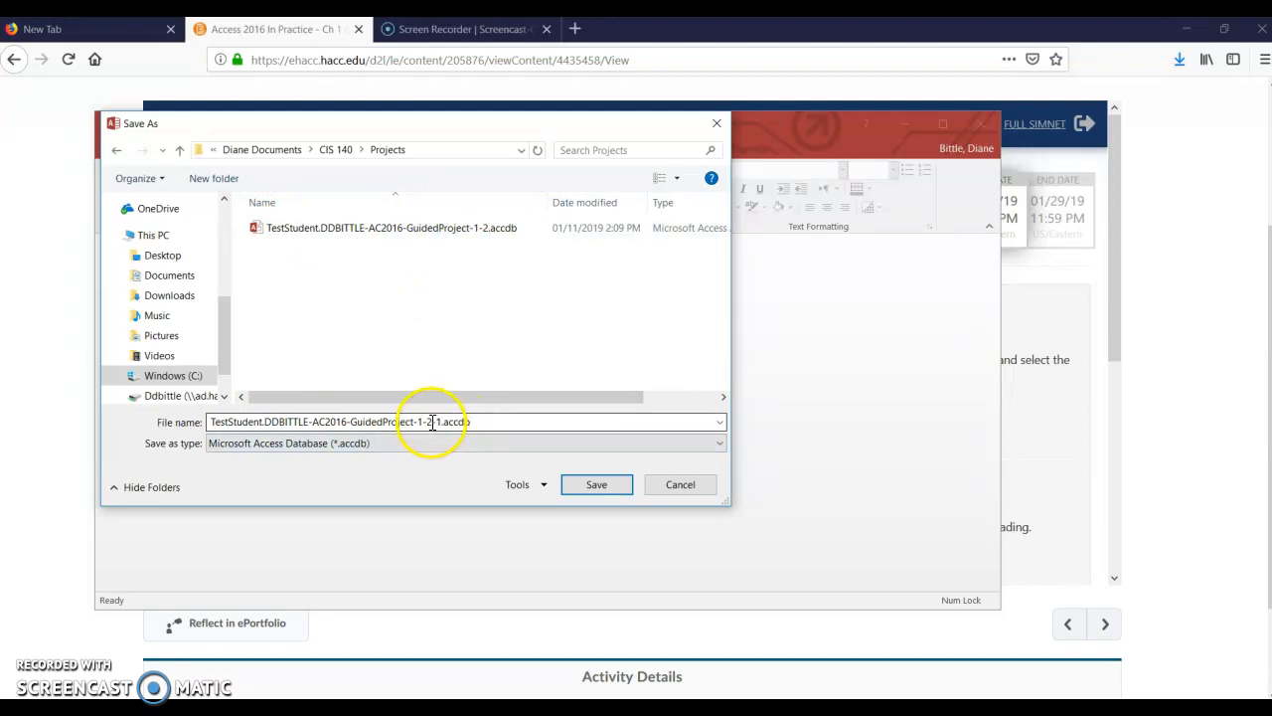
click(593, 484)
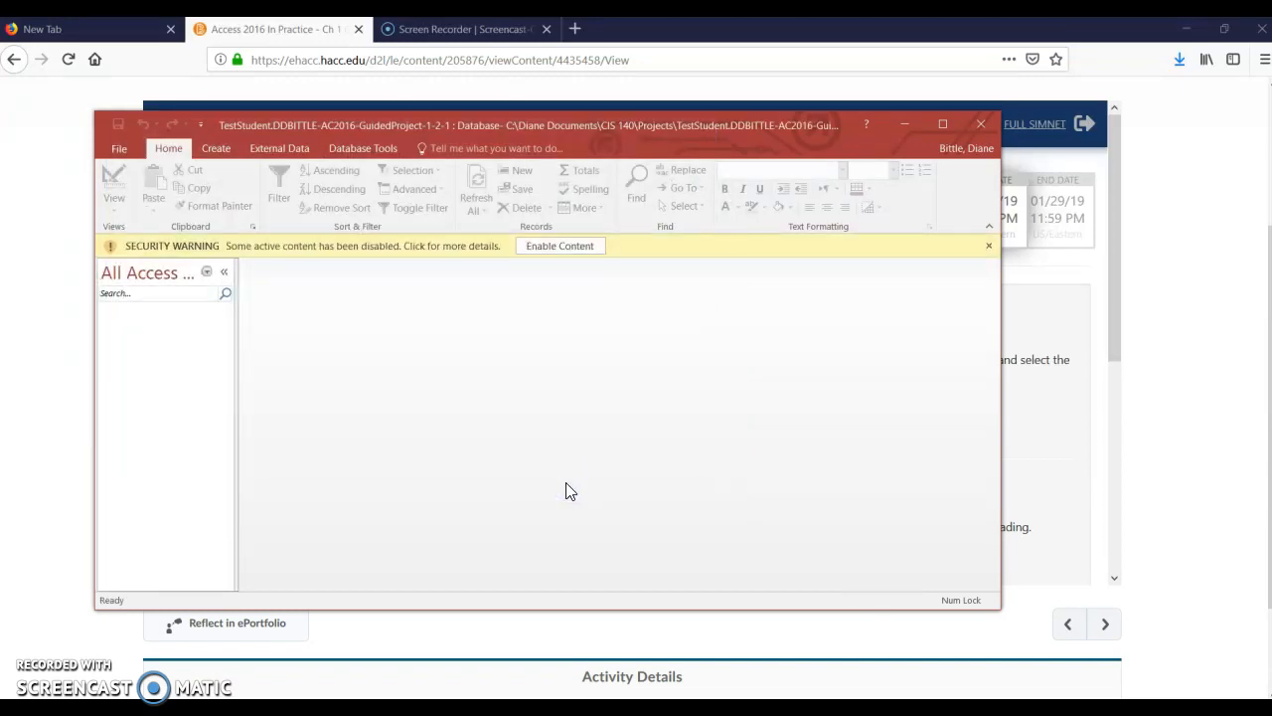
click(560, 247)
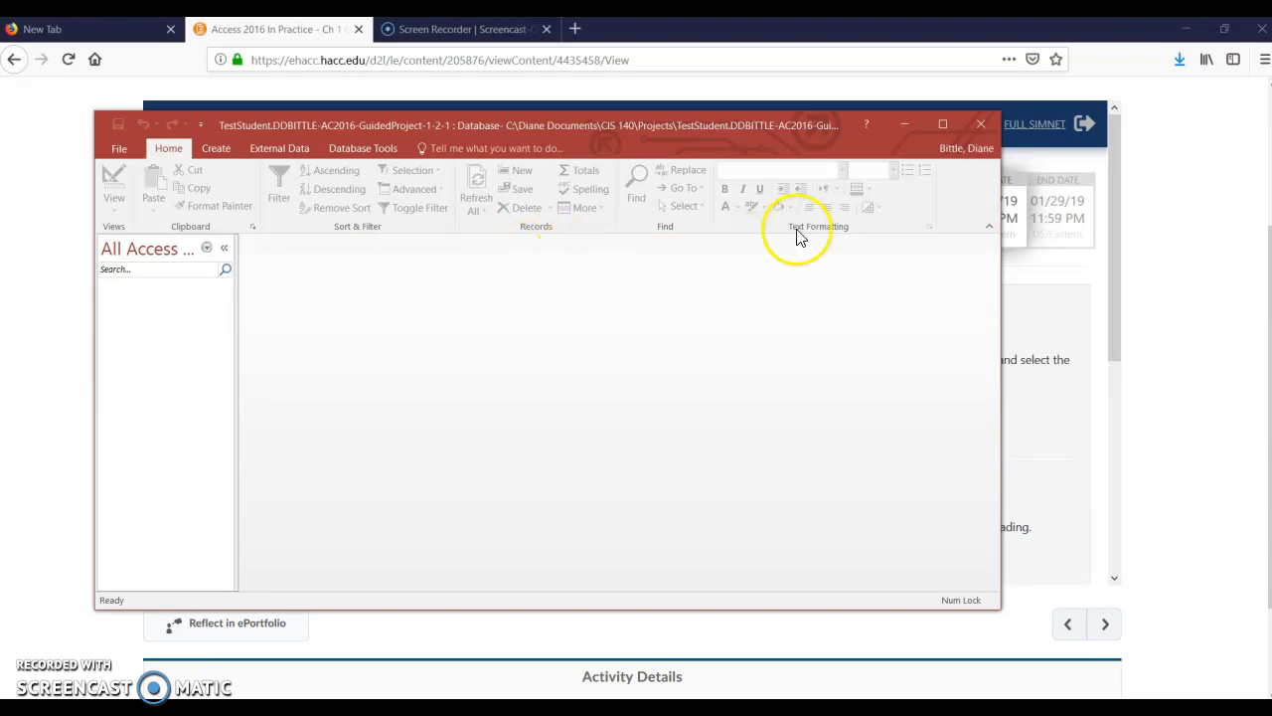
click(906, 125)
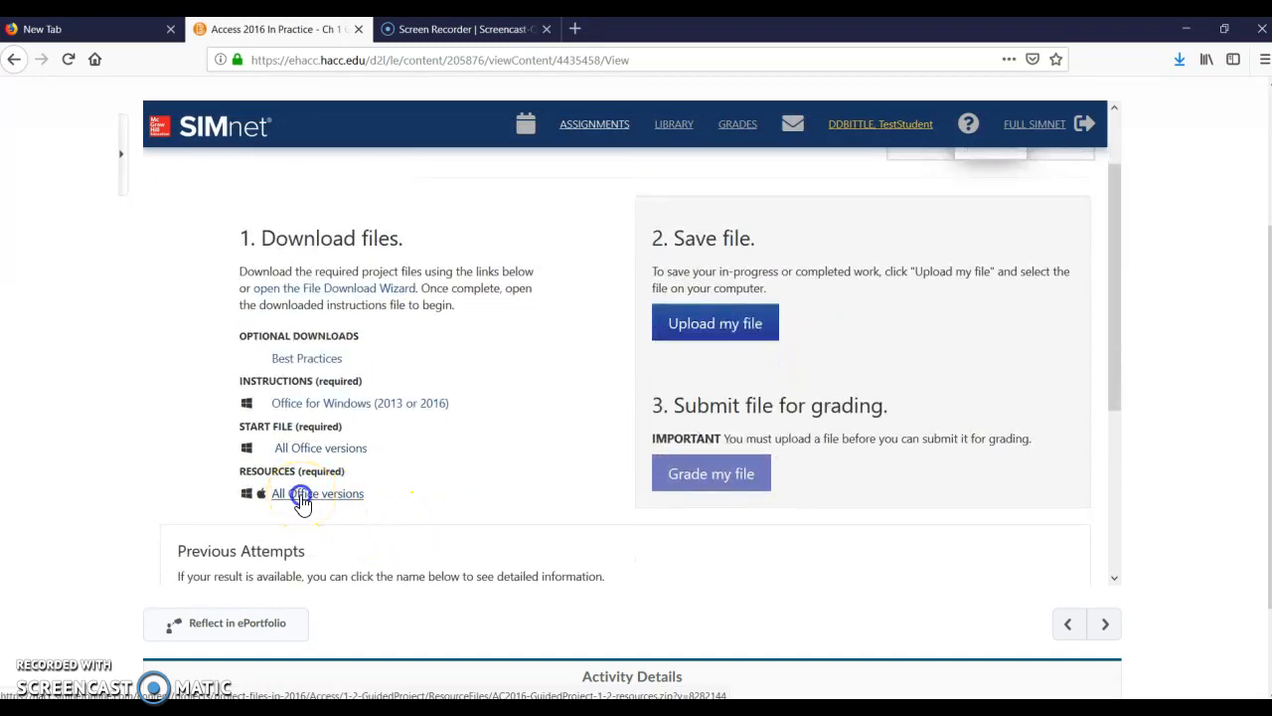
Open the project's required resources zip in Windows Explorer and copy MembersDataFile-01.xlsx
click(301, 497)
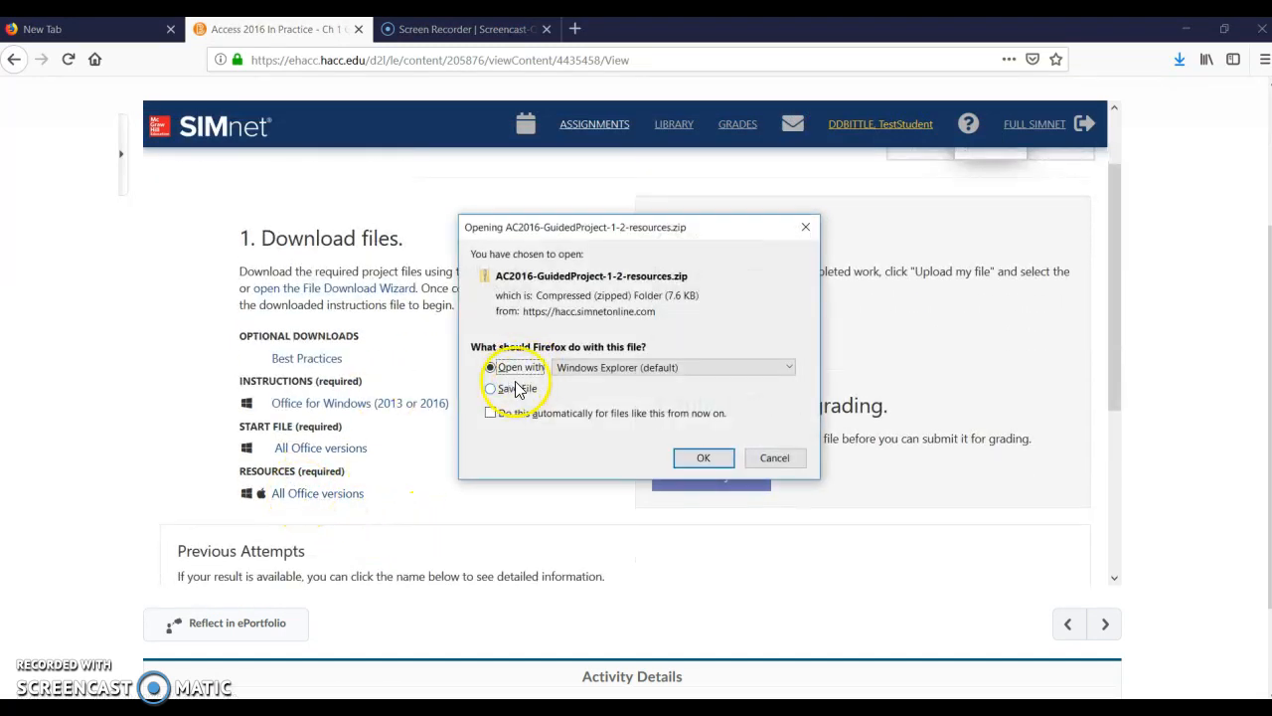
click(703, 459)
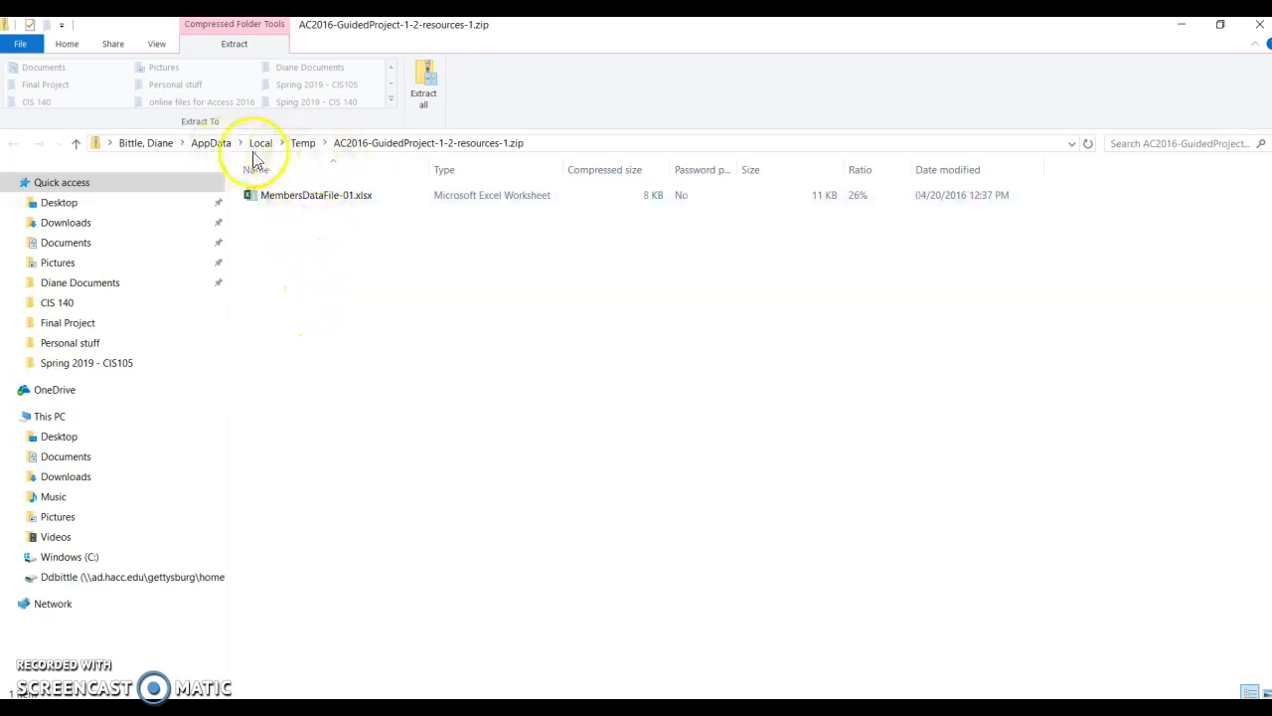
right_click(305, 197)
click(334, 234)
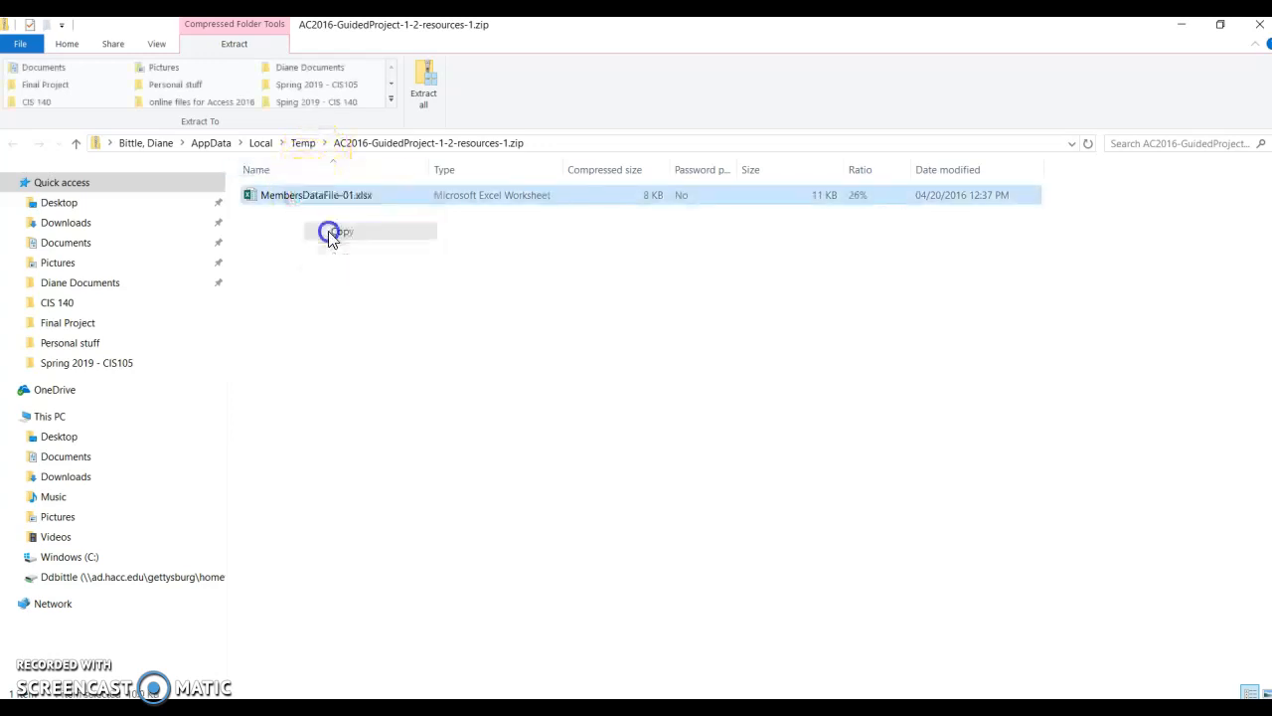
Paste the copied MembersDataFile-01.xlsx into the CIS 140 Projects folder, replacing the existing file, and minimize Windows Explorer
click(89, 290)
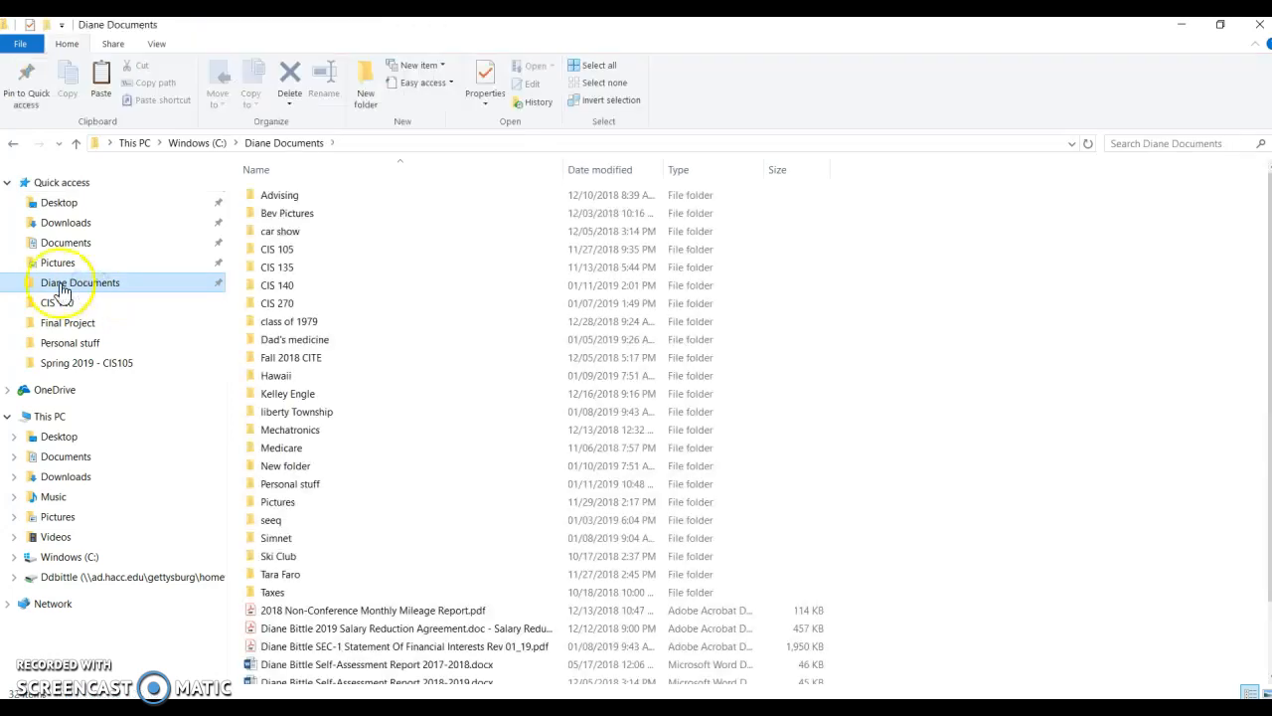
click(281, 288)
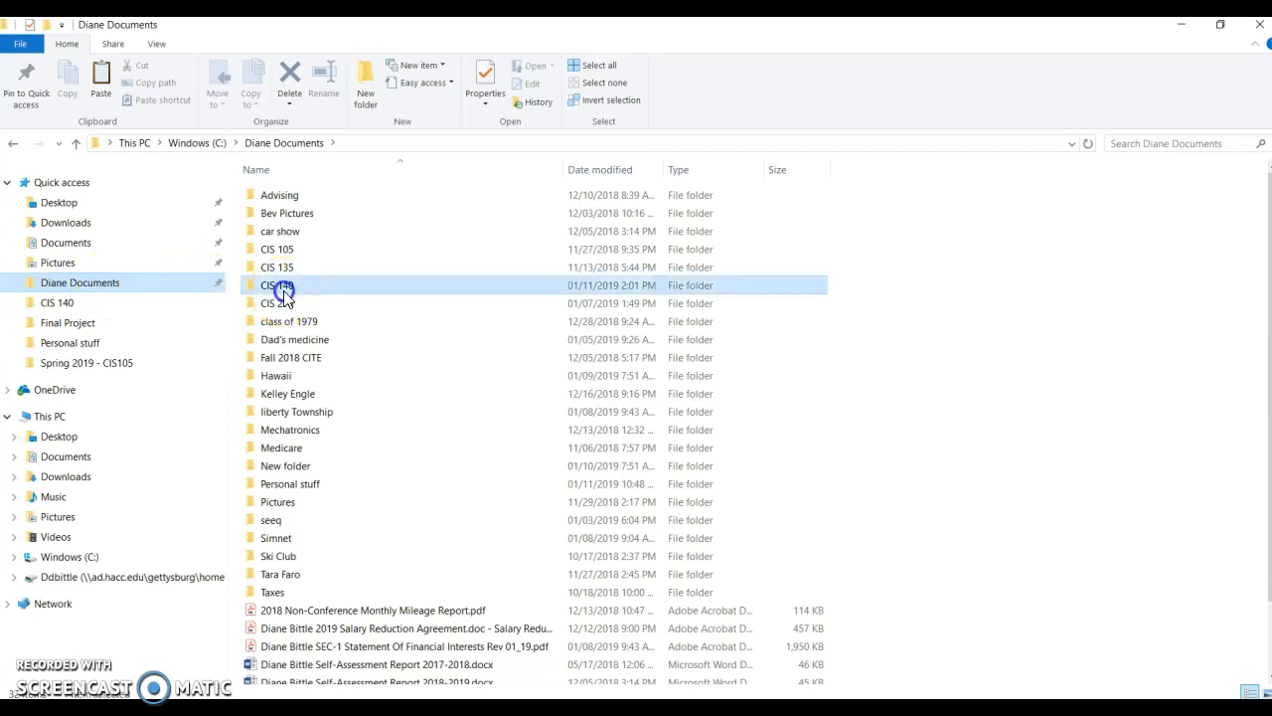
double_click(284, 290)
double_click(283, 270)
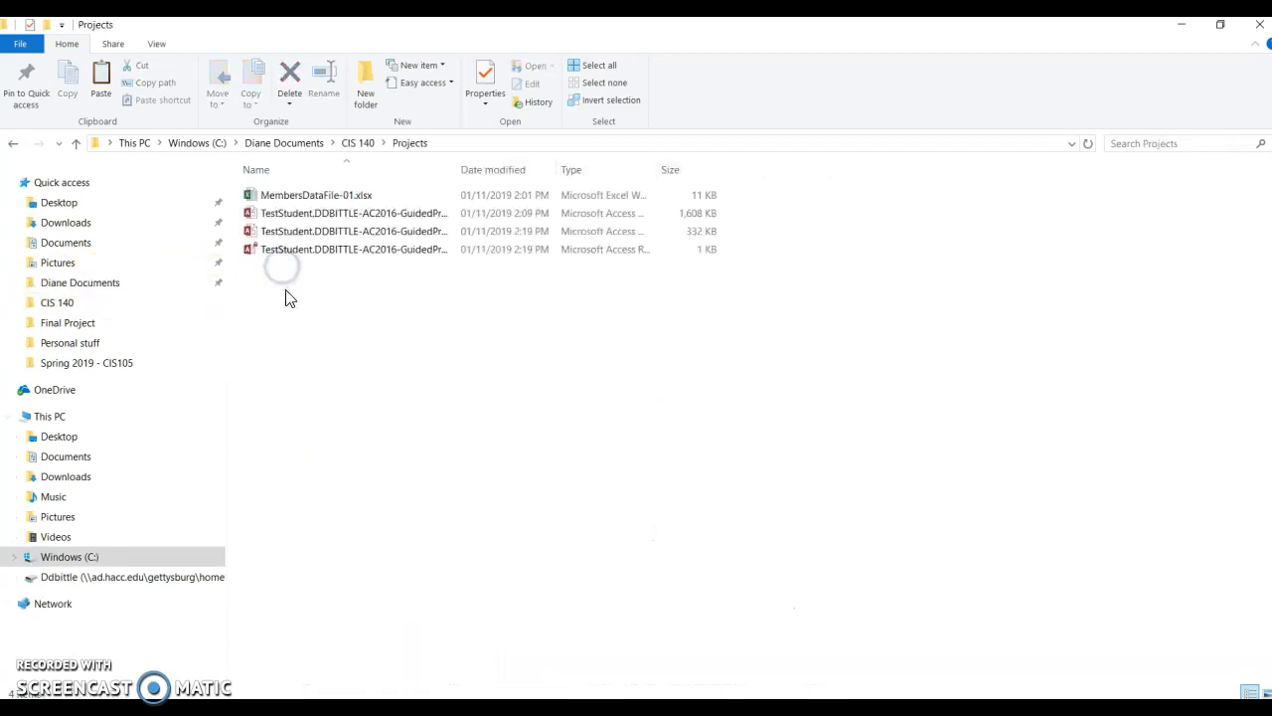
right_click(294, 311)
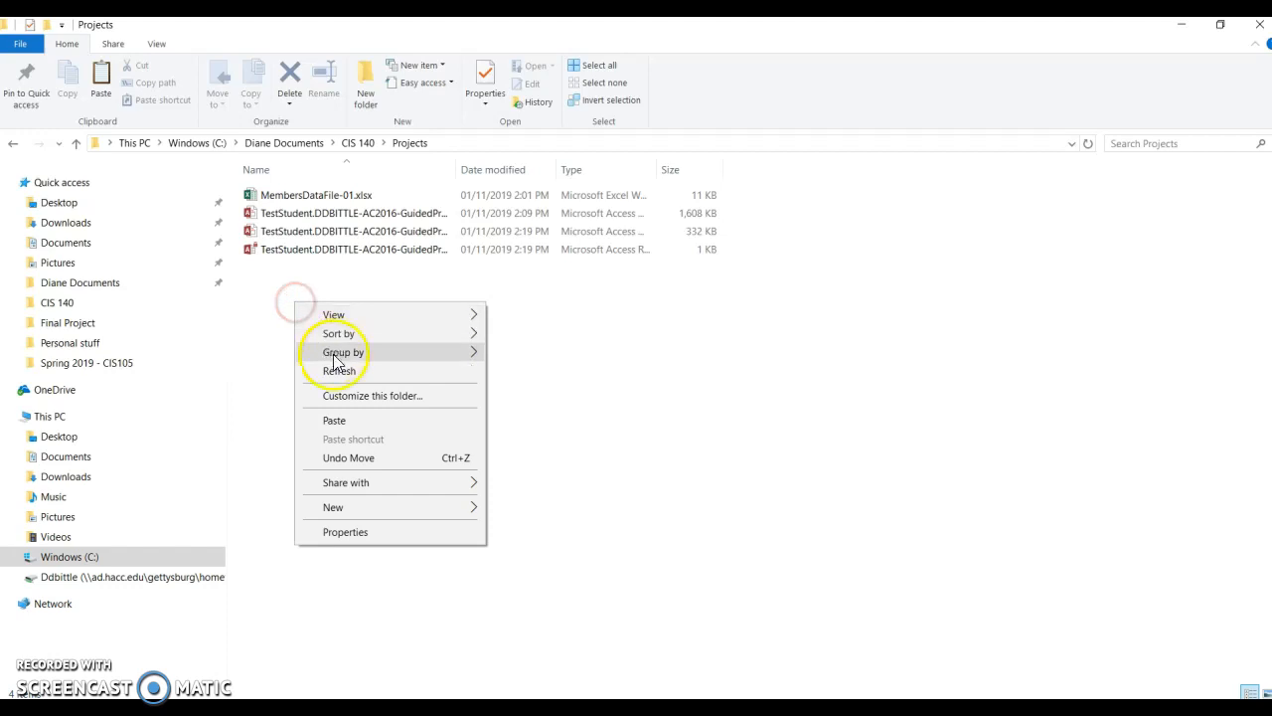
click(326, 421)
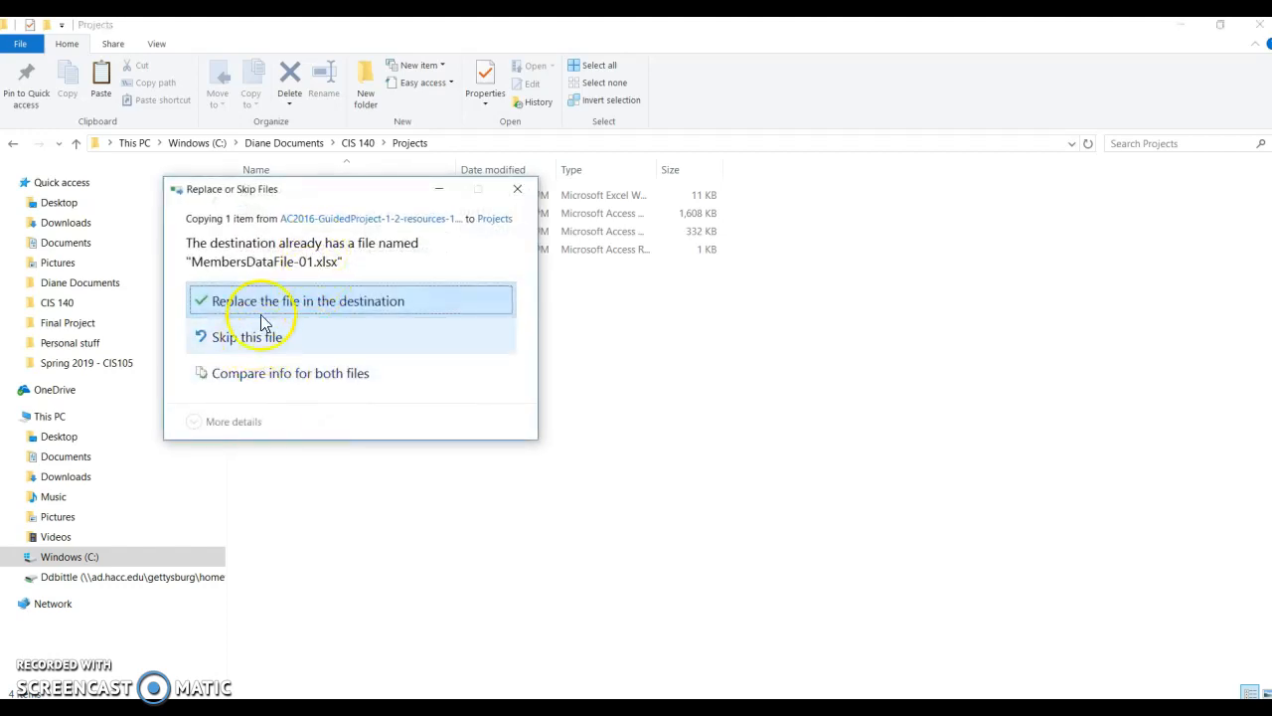
click(266, 305)
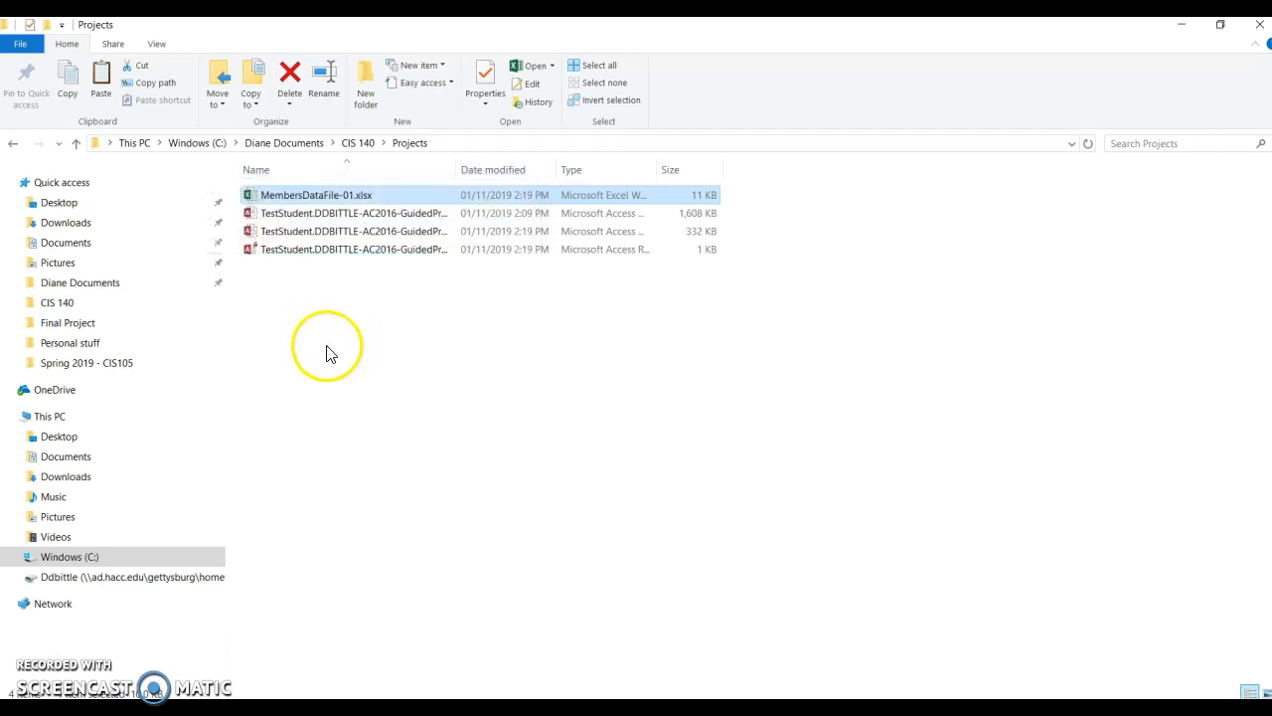
click(1186, 30)
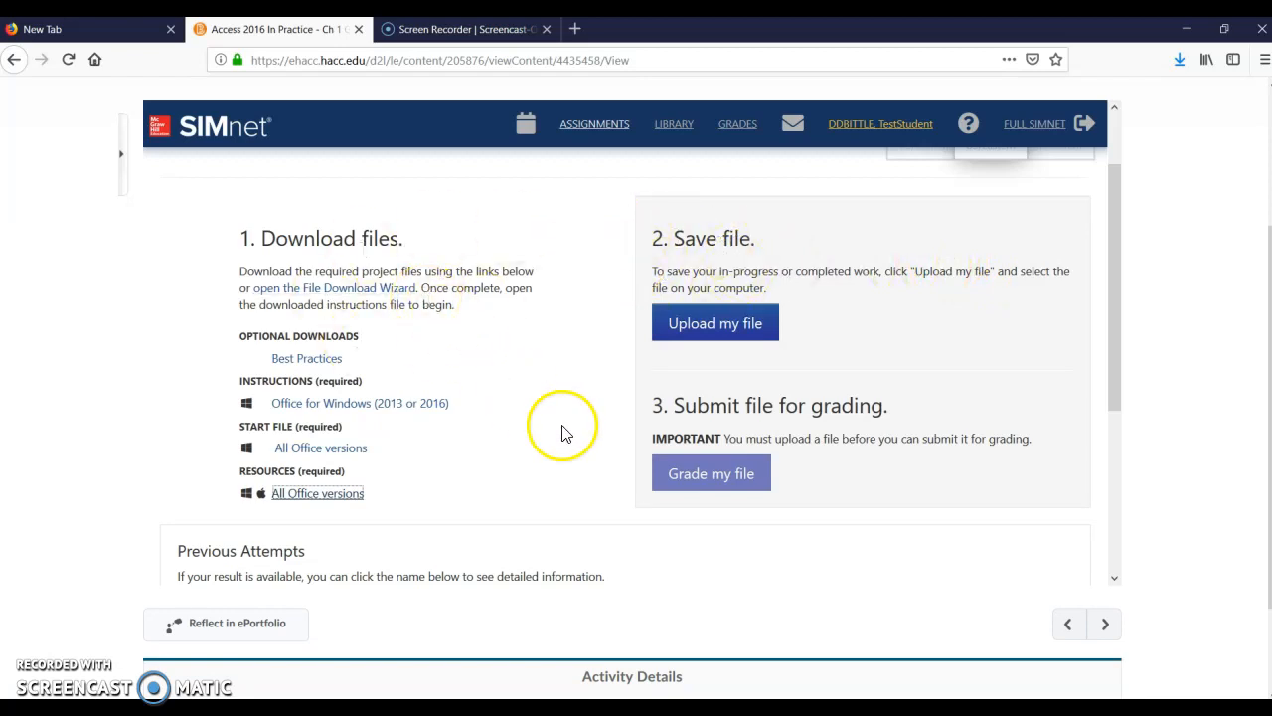
Bring up the Access database and the Acrobat instructions PDF and arrange their windows side by side
click(833, 710)
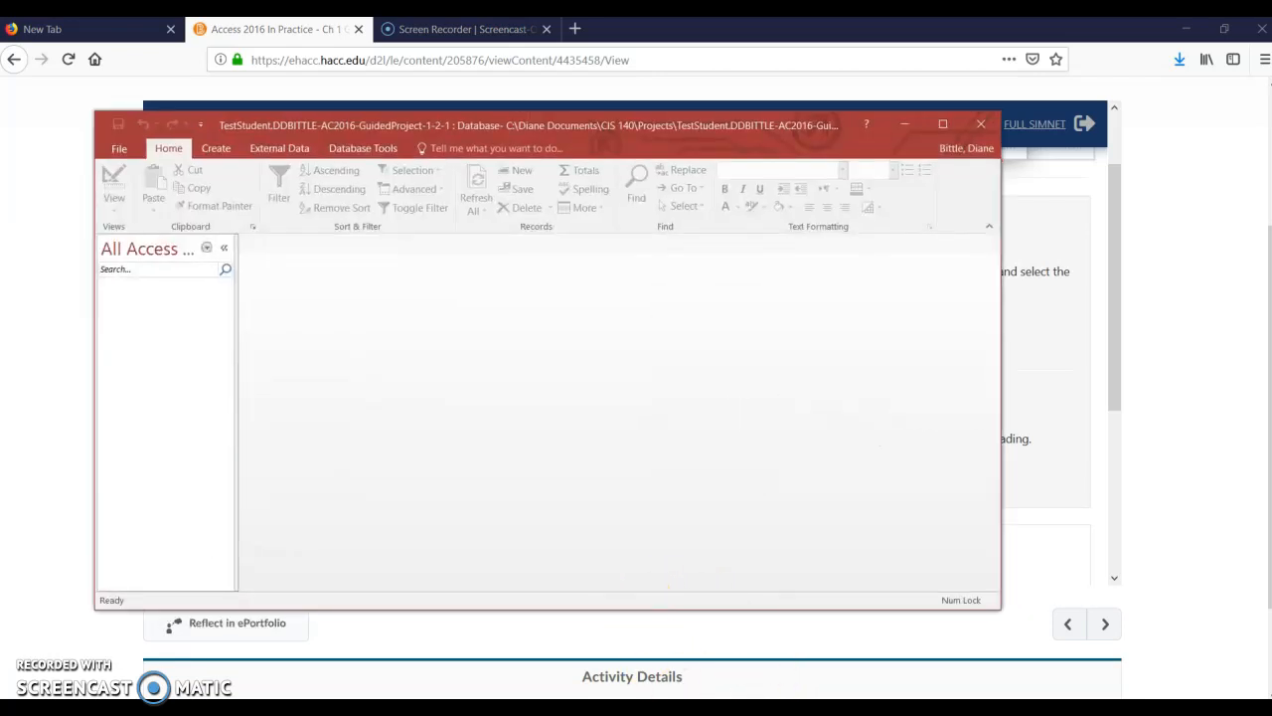
click(761, 708)
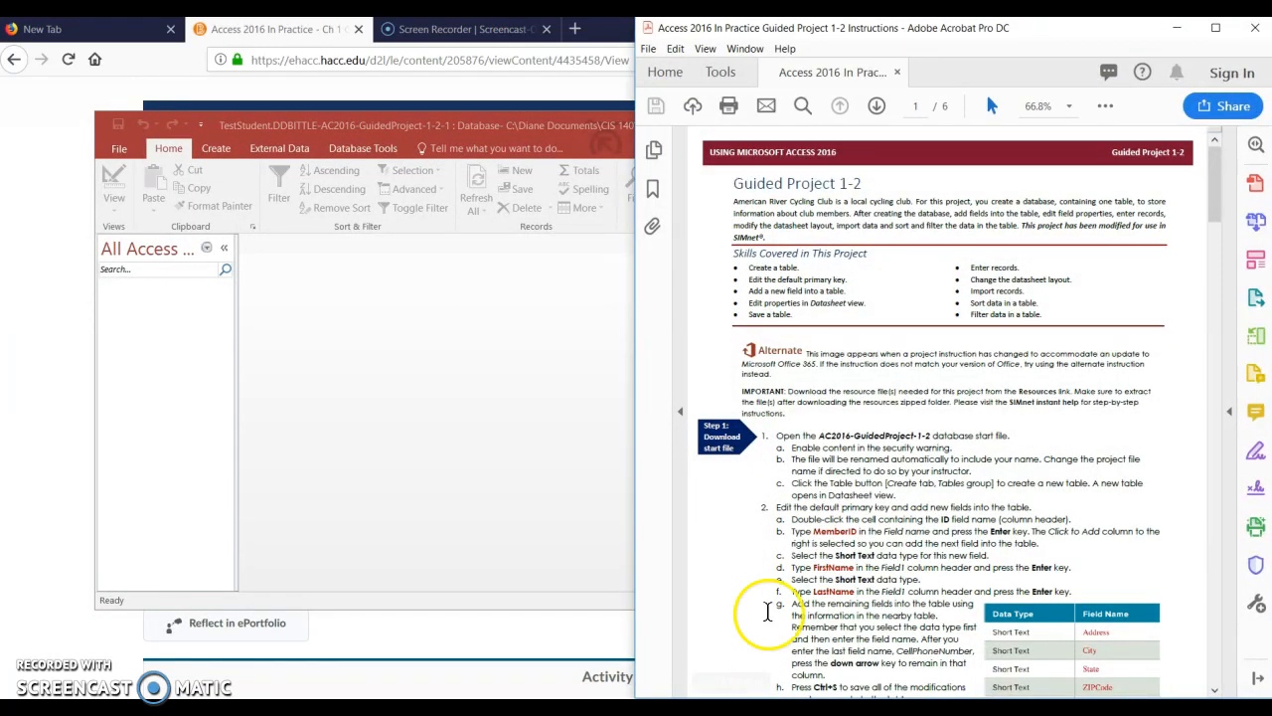
drag(523, 125, 2, 170)
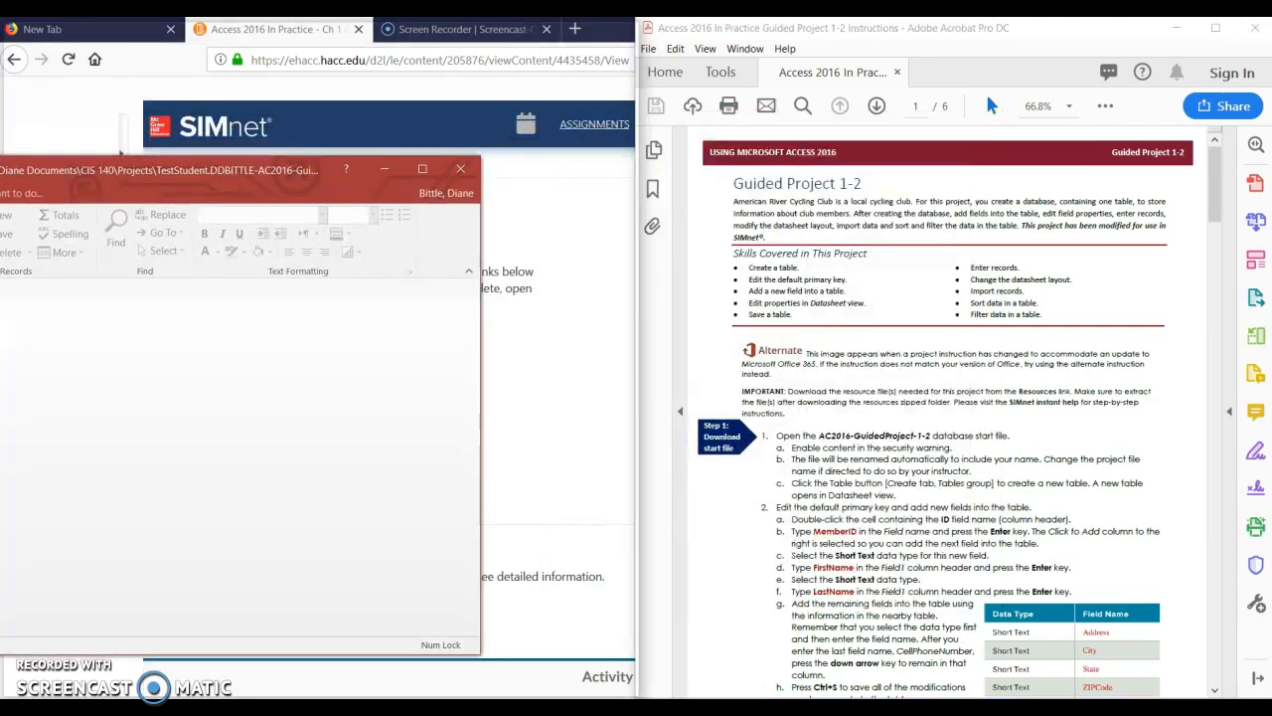
click(730, 133)
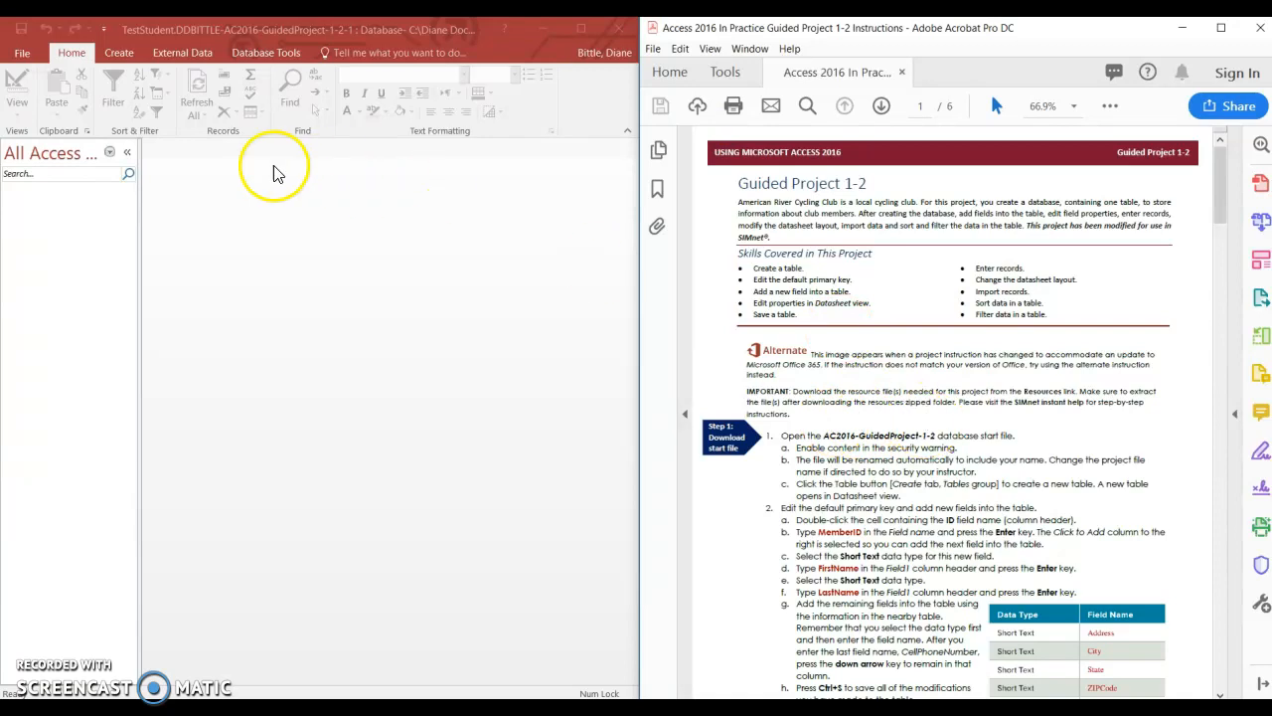
Set the instructions PDF's zoom to 75% and bring the Step 1 instructions into view
scroll(889, 411, down, 1)
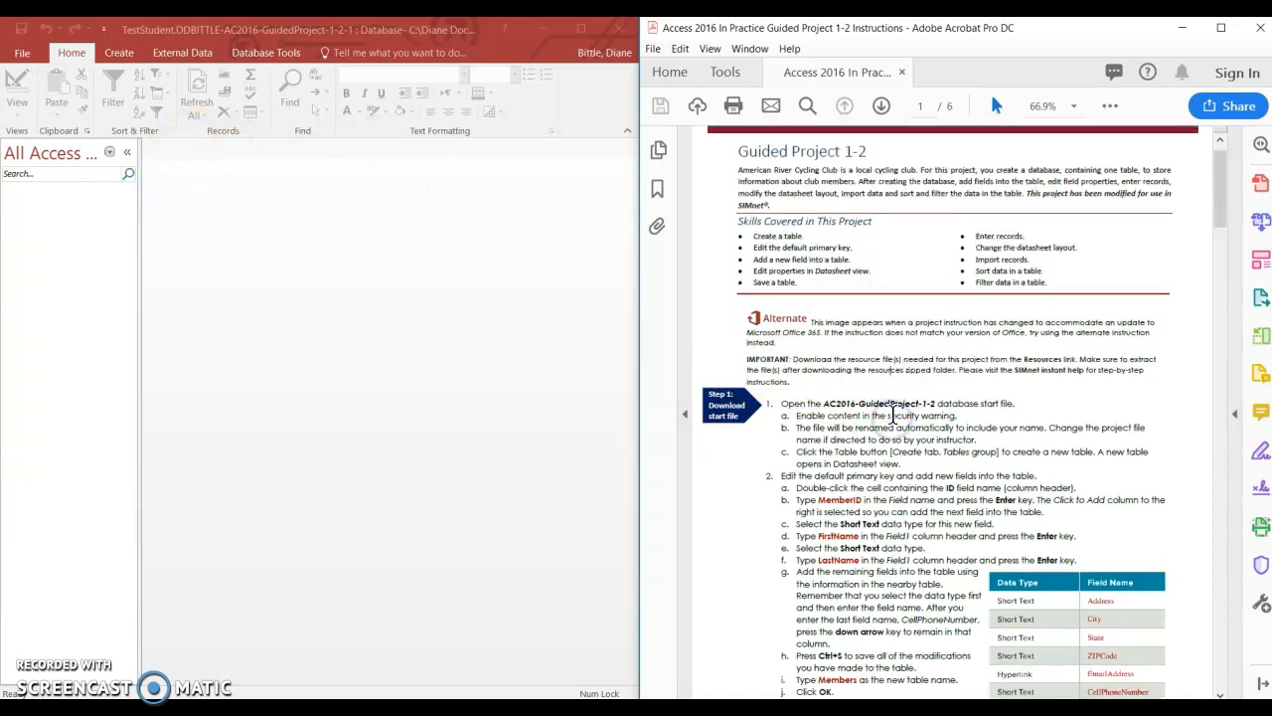
click(1074, 106)
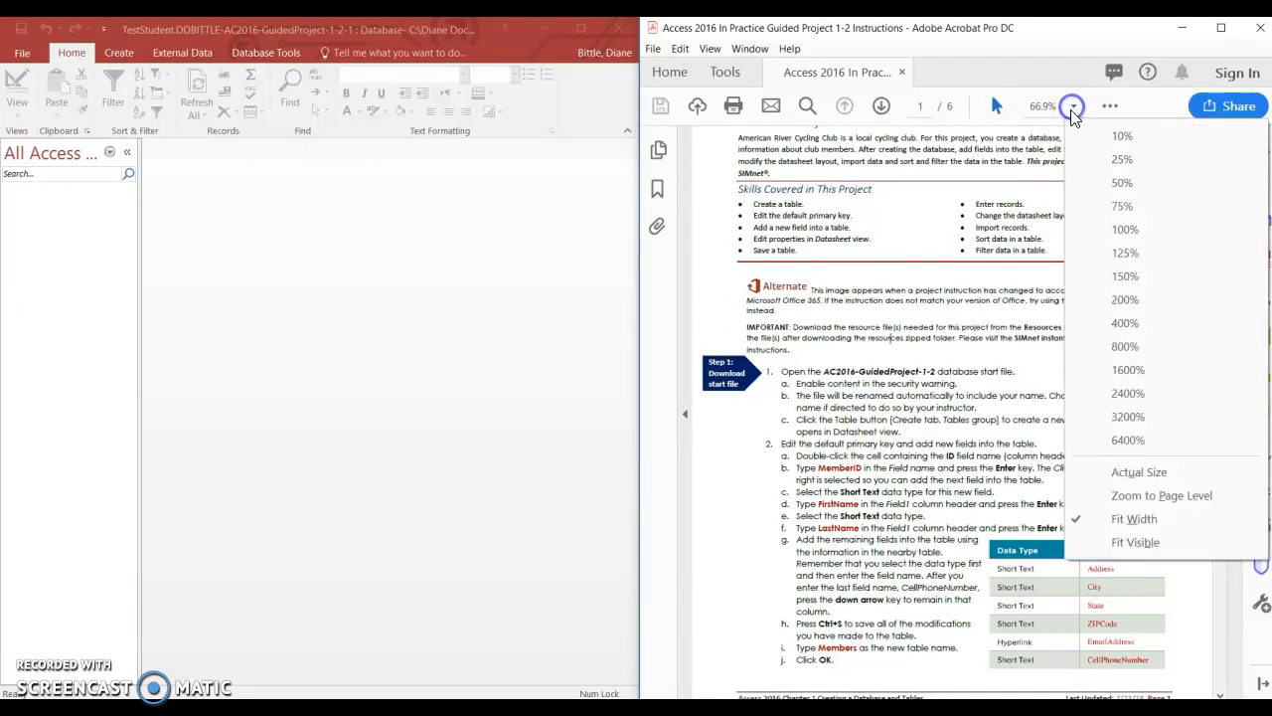
click(1087, 206)
scroll(1023, 331, down, 2)
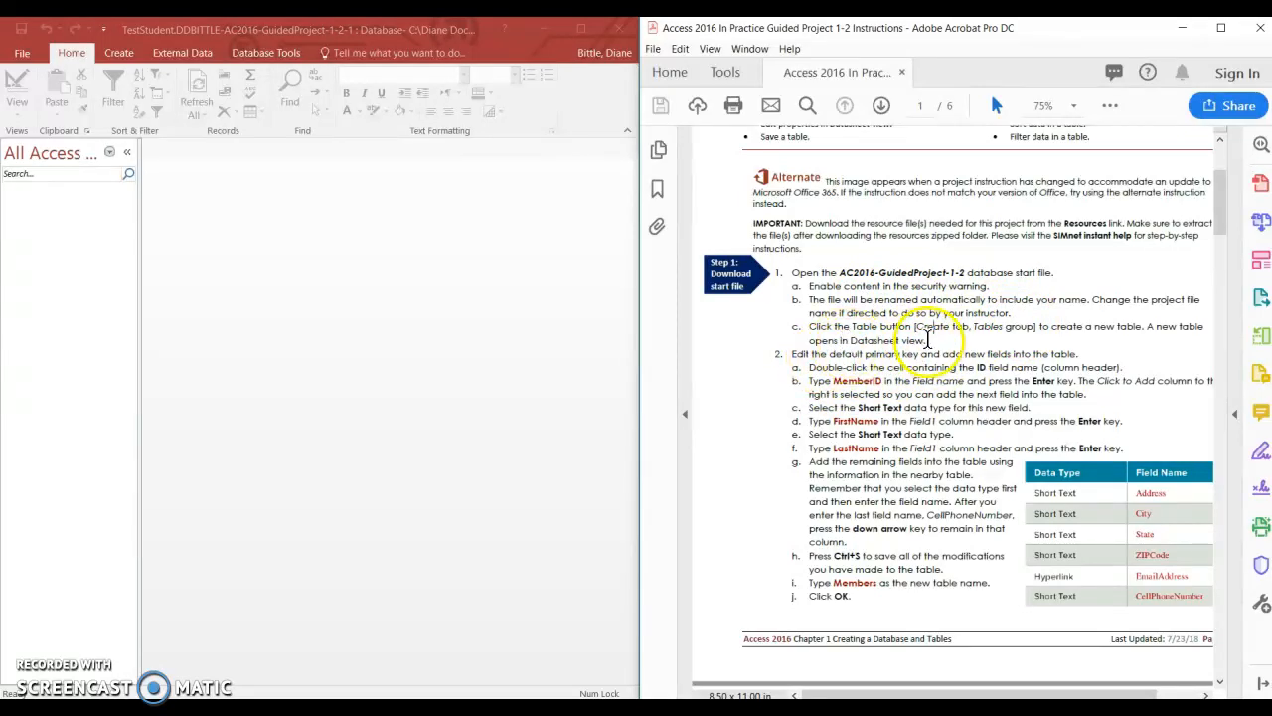
Create a new blank table in the start file database in Datasheet view, and close Access
click(116, 56)
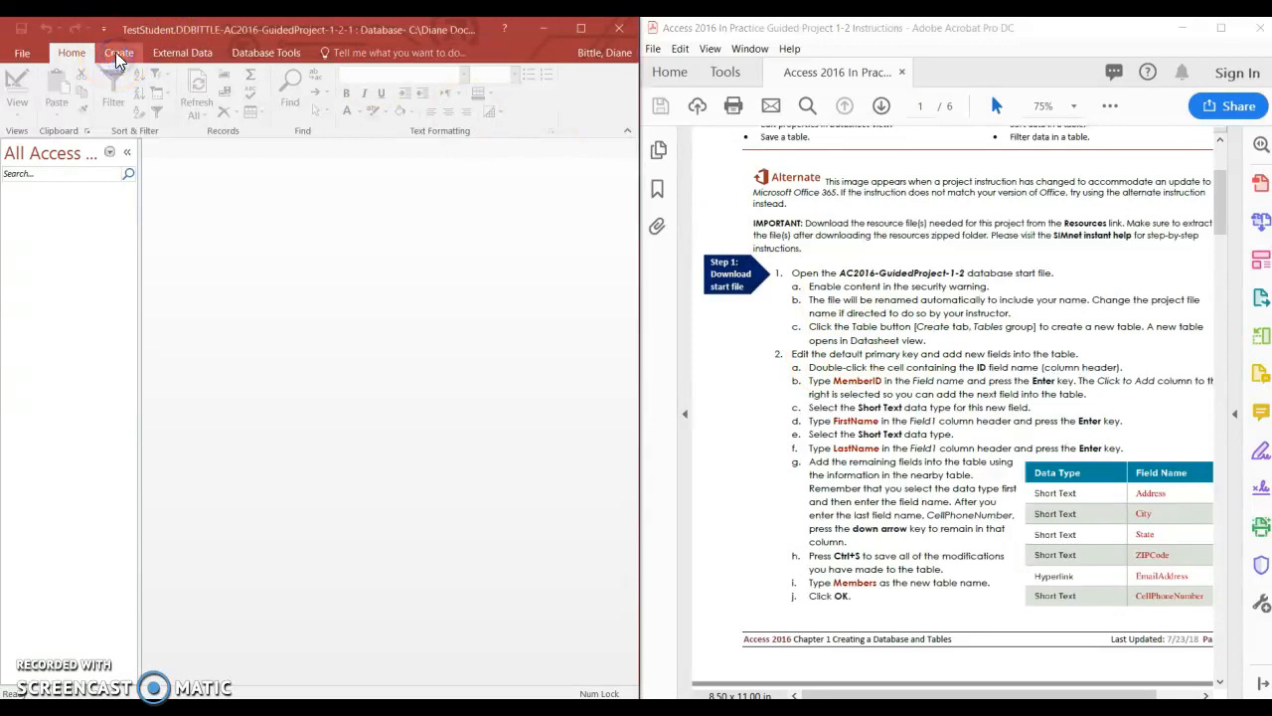
click(80, 89)
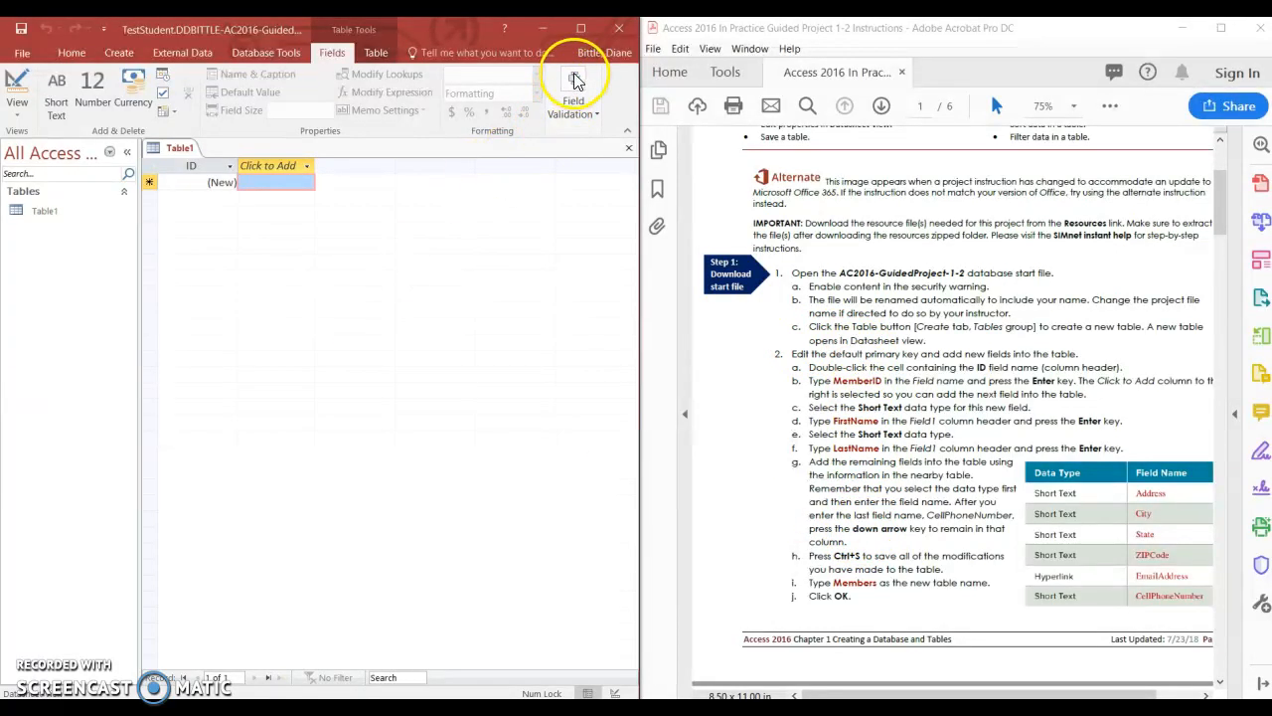
click(623, 32)
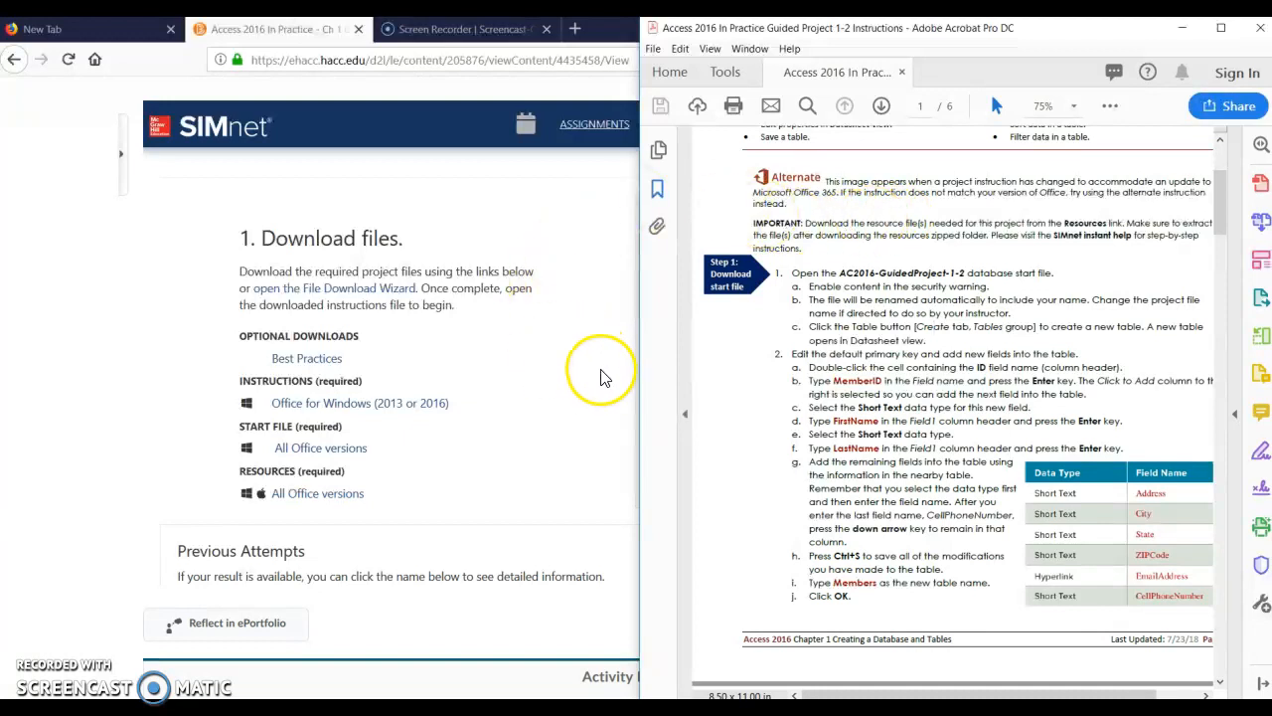
Minimize Acrobat, upload the AC2016-GuidedProject-1-2.accdb database from the CIS 140 Projects folder to SIMnet in Firefox, and submit it for grading
click(1183, 28)
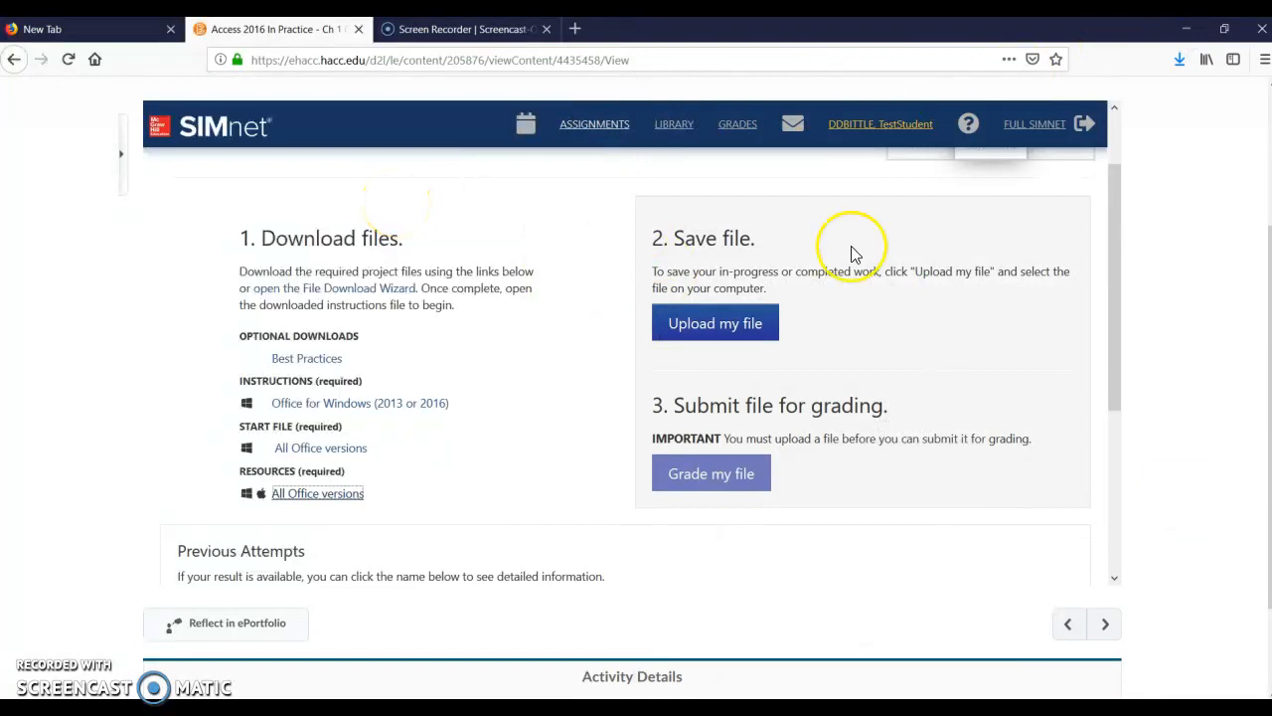
scroll(852, 253, up, 2)
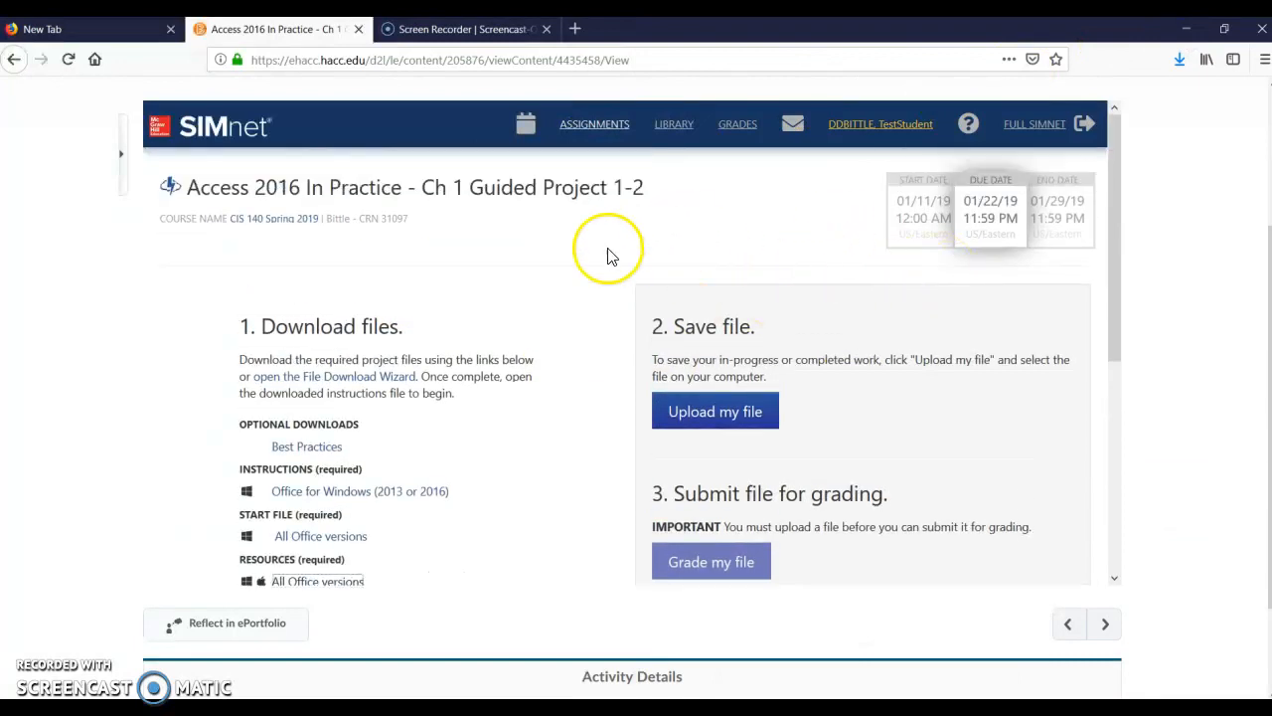
scroll(577, 268, down, 2)
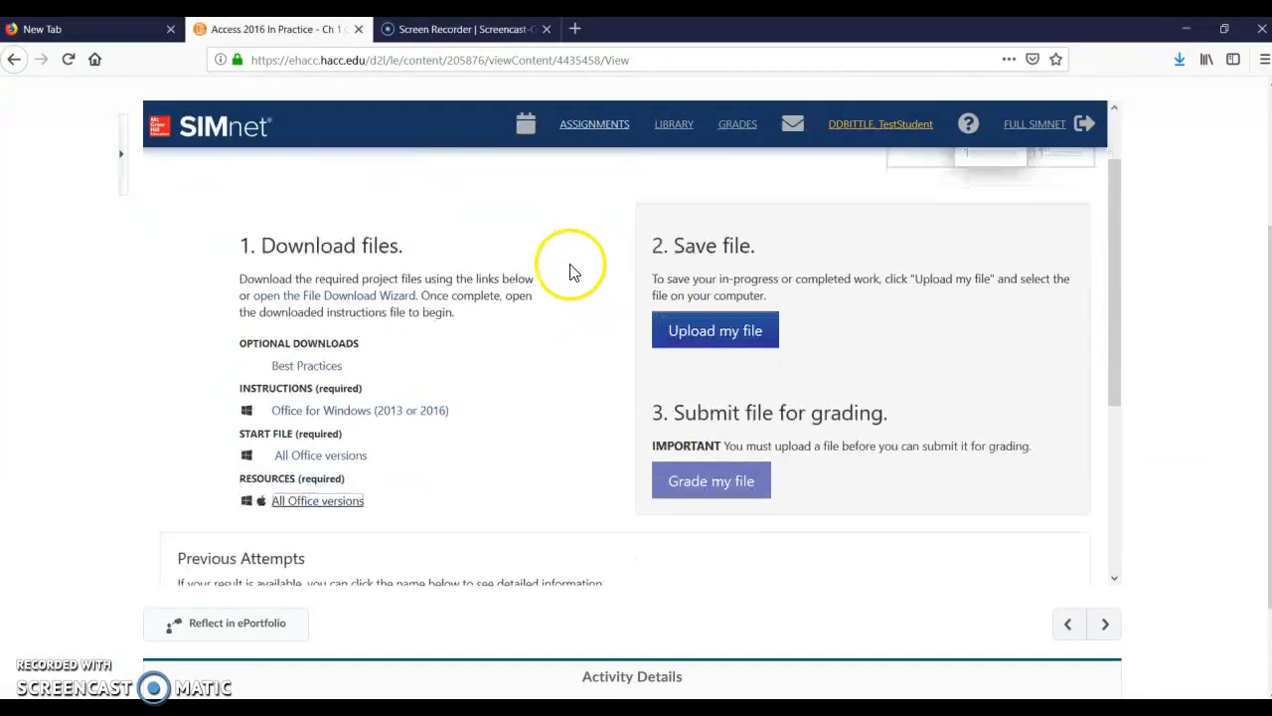
click(729, 334)
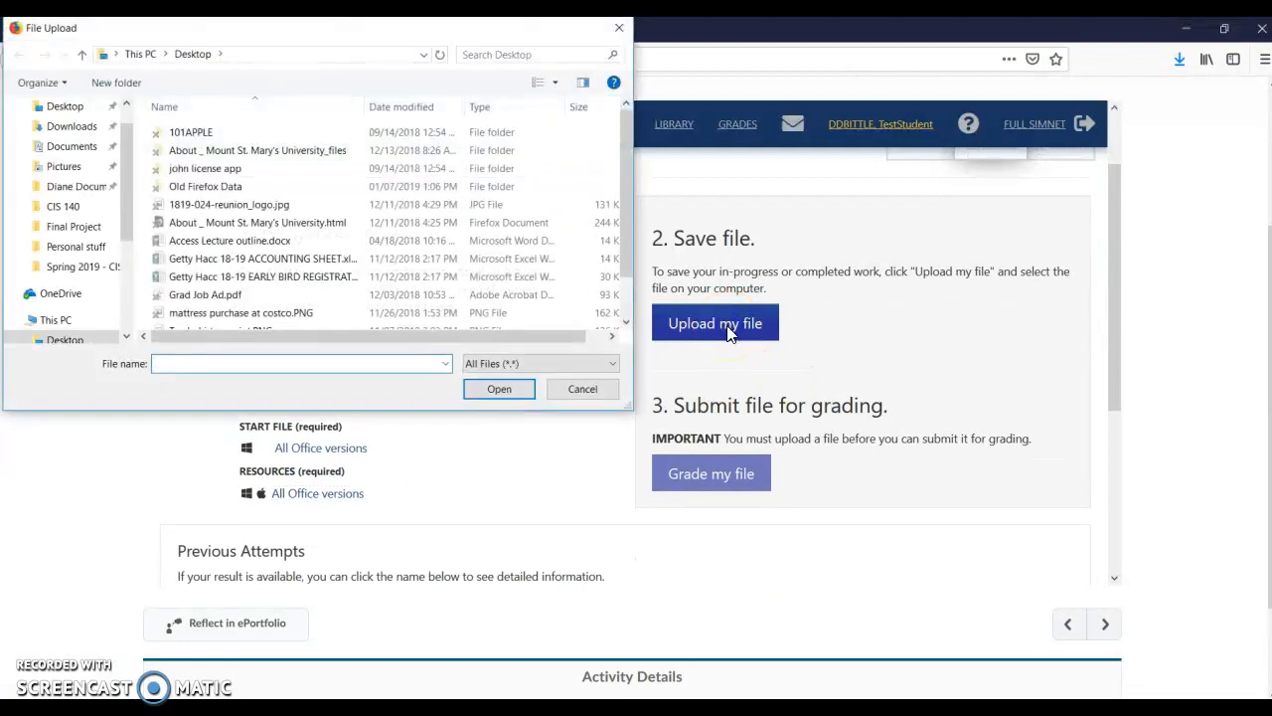
click(64, 189)
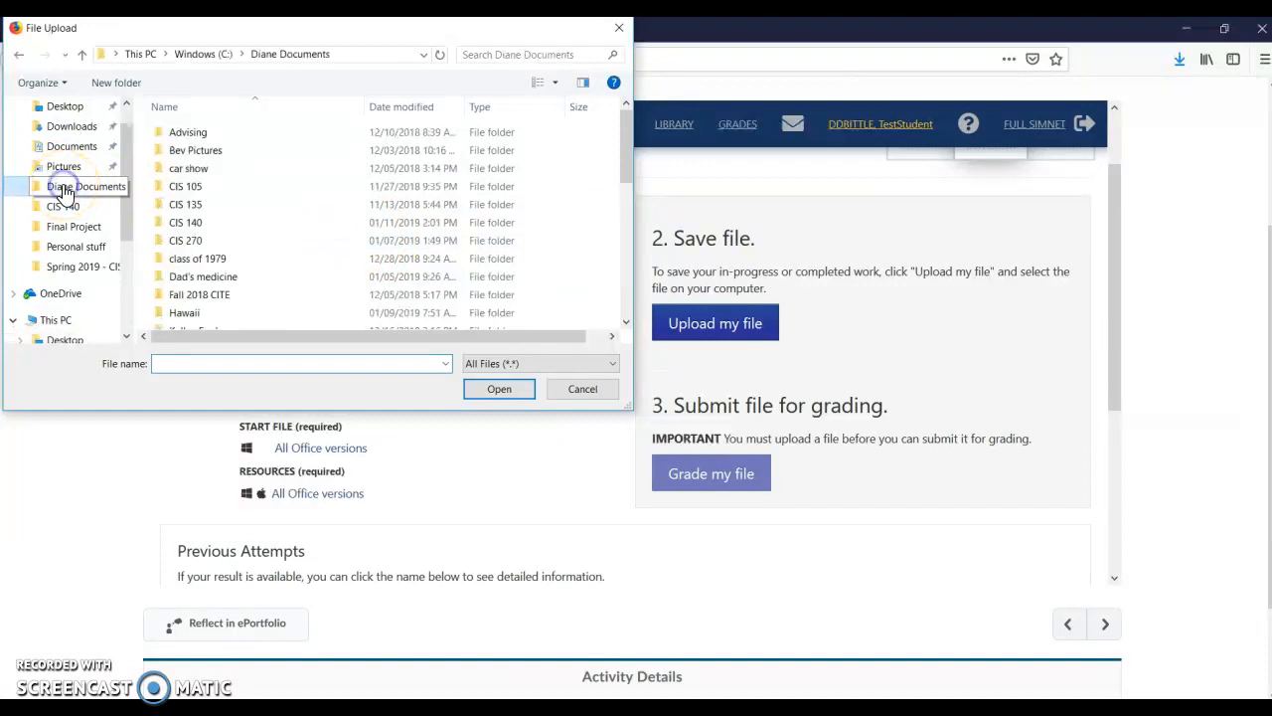
double_click(184, 231)
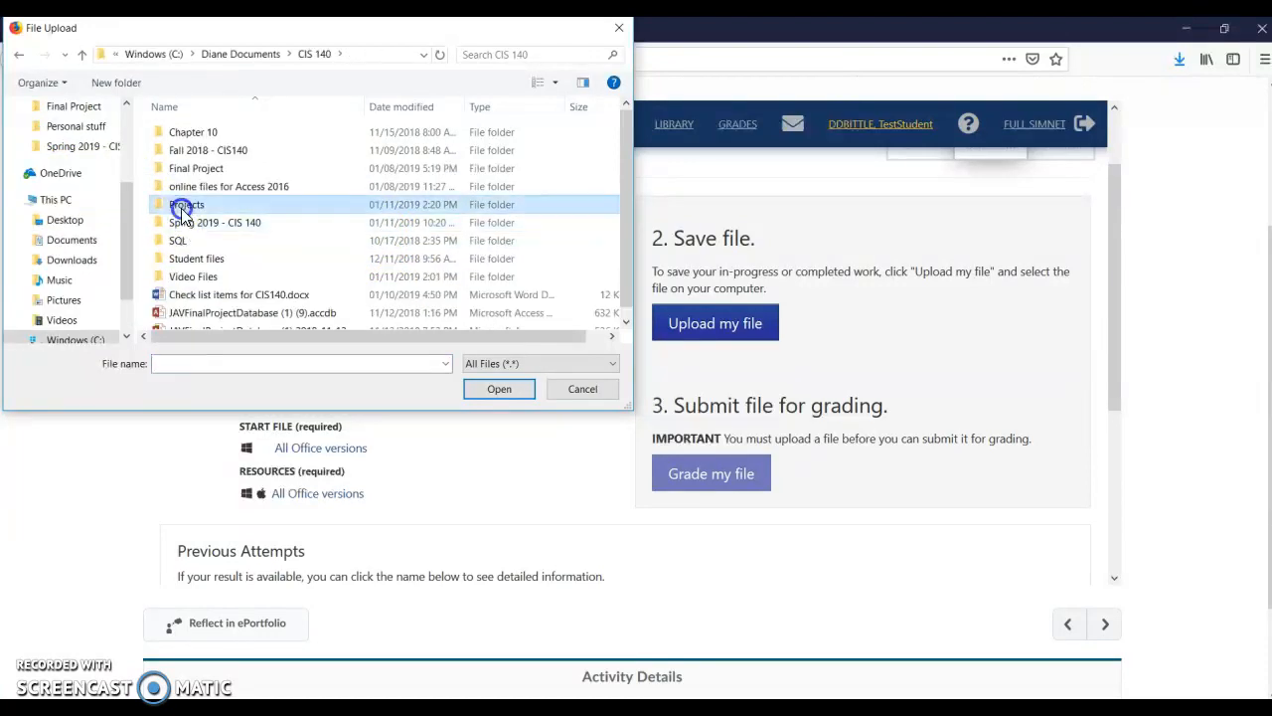
double_click(182, 206)
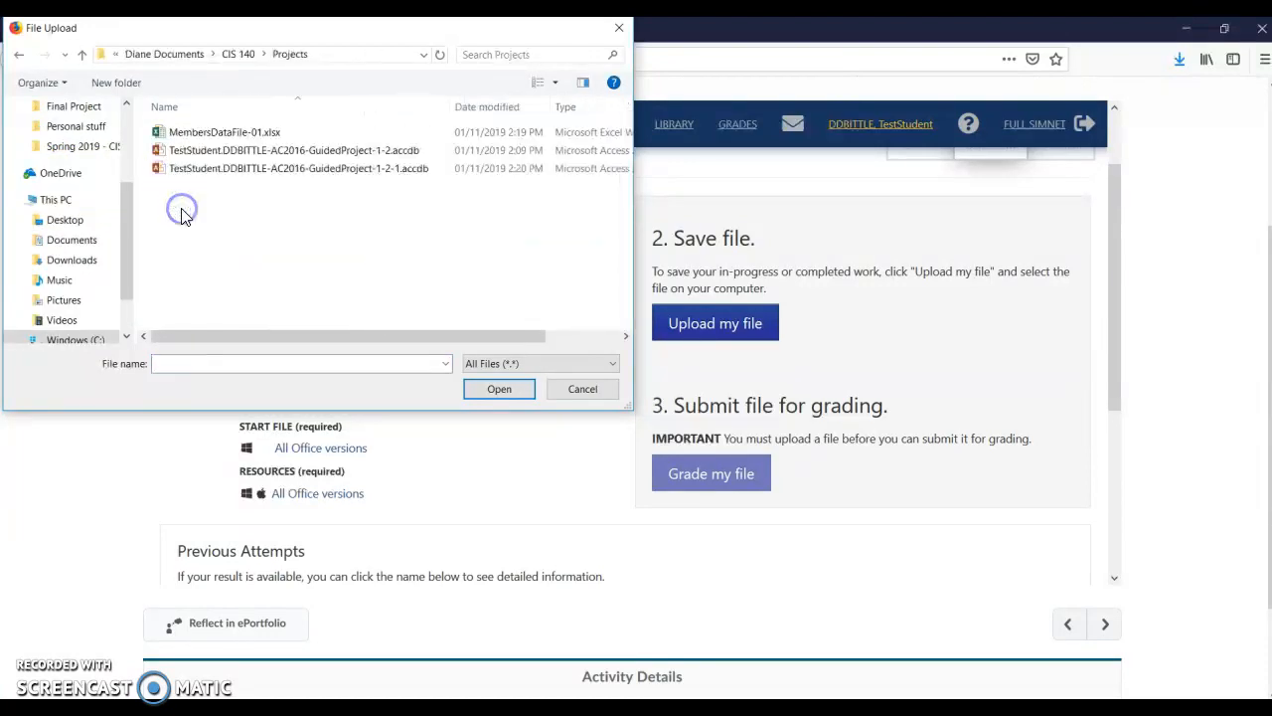
click(213, 154)
click(499, 391)
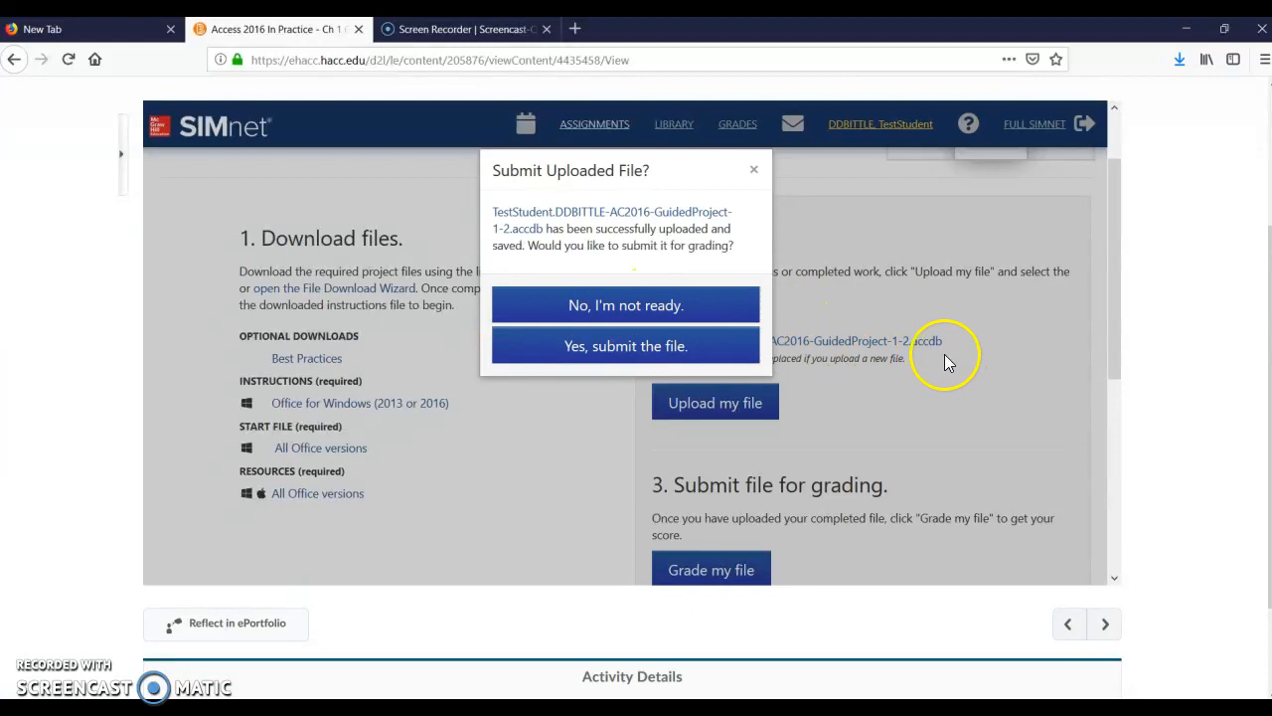
click(622, 348)
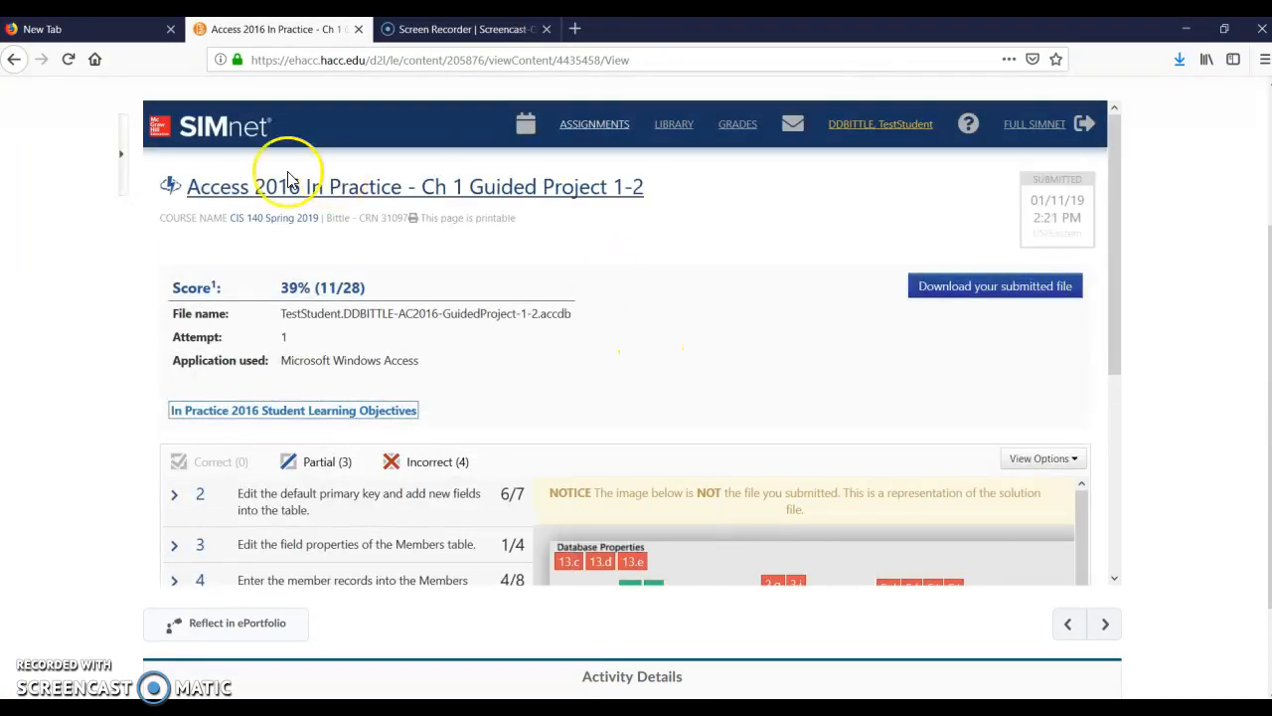
Expand step 2 of the graded results and review its task scores and the feedback on item 2.g
scroll(487, 348, down, 3)
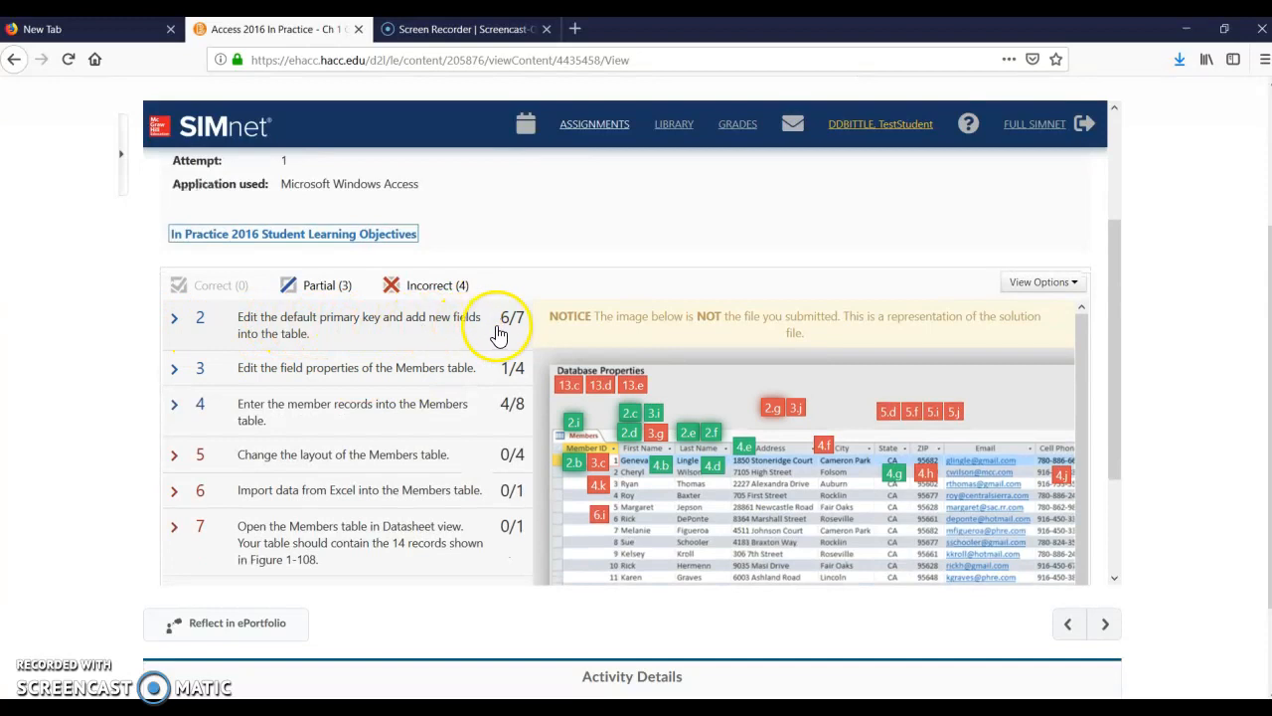
click(176, 328)
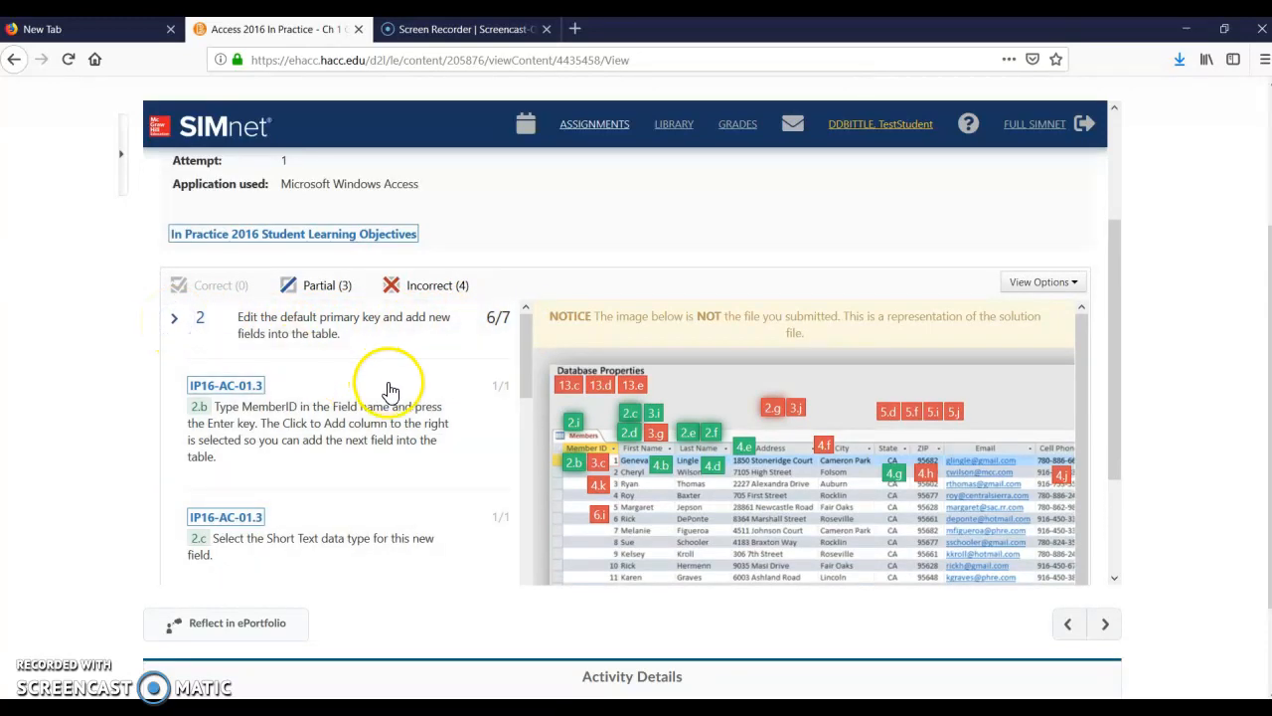
scroll(286, 375, down, 2)
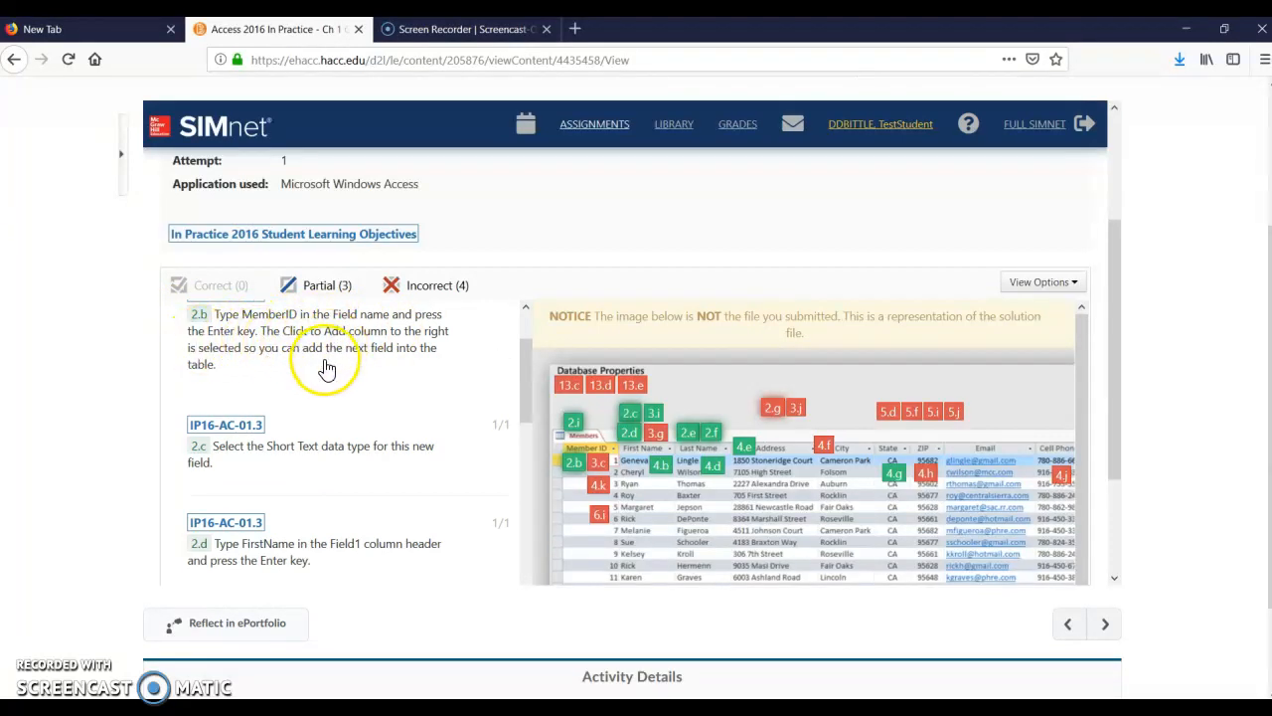
scroll(378, 380, up, 2)
scroll(392, 391, down, 6)
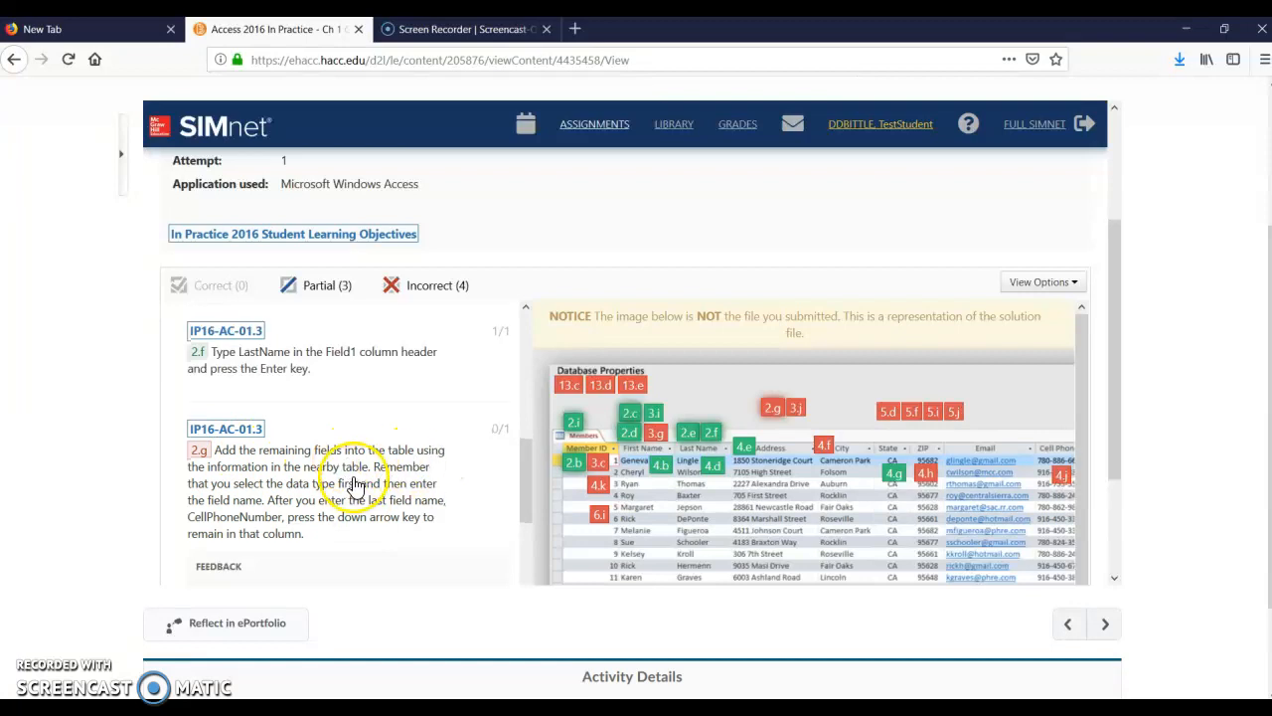
scroll(352, 475, down, 2)
scroll(360, 469, down, 2)
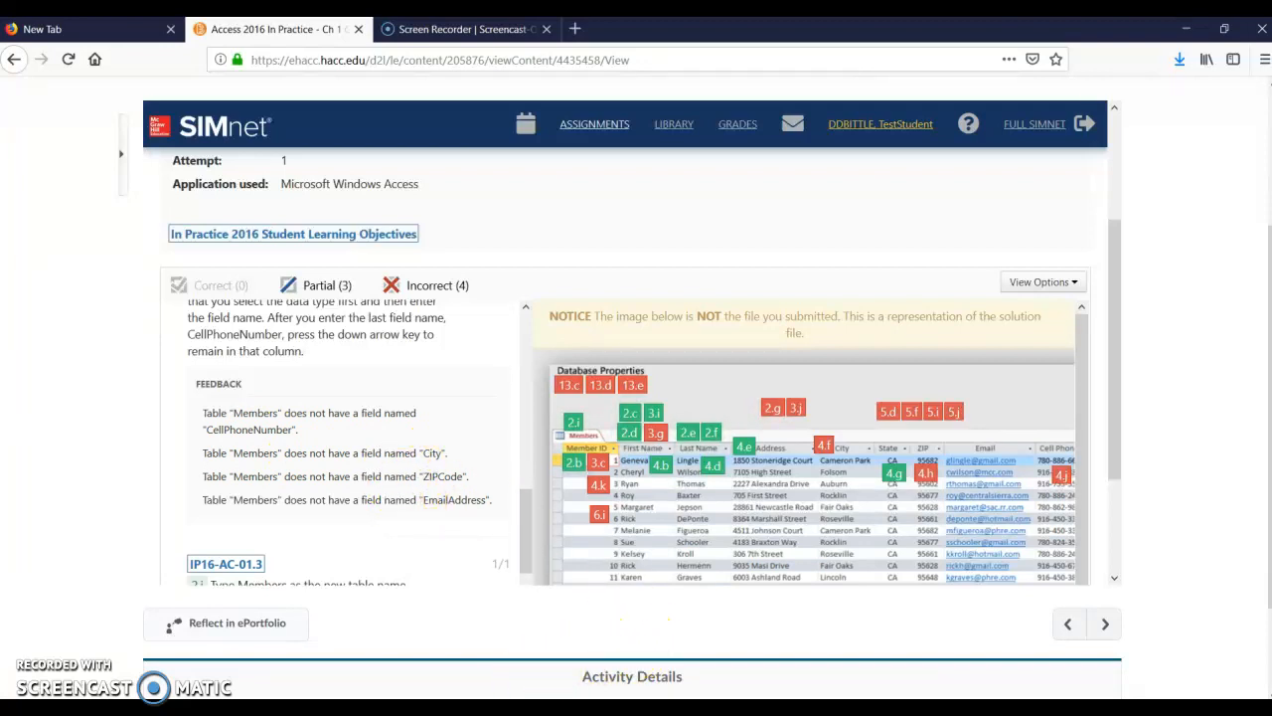
Switch to Windows Explorer, open the submitted AC2016-GuidedProject-1-2 database in Access, and open its Members table
click(430, 708)
click(430, 686)
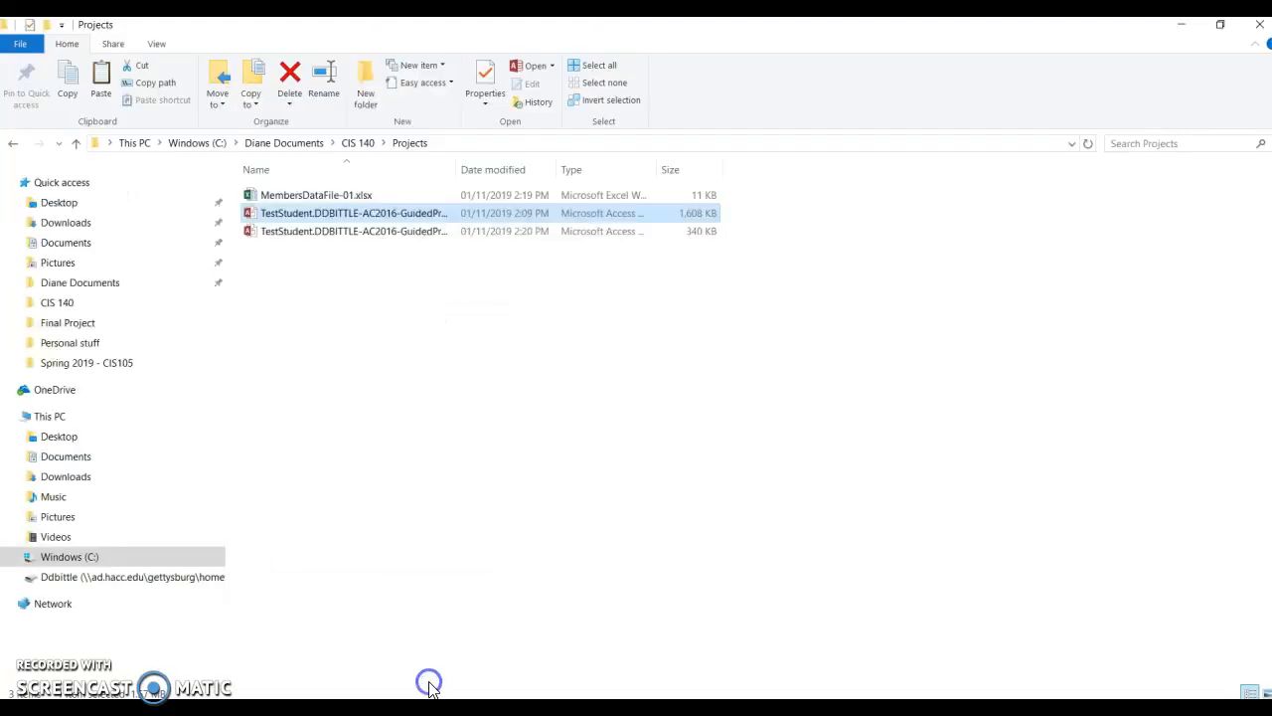
double_click(328, 215)
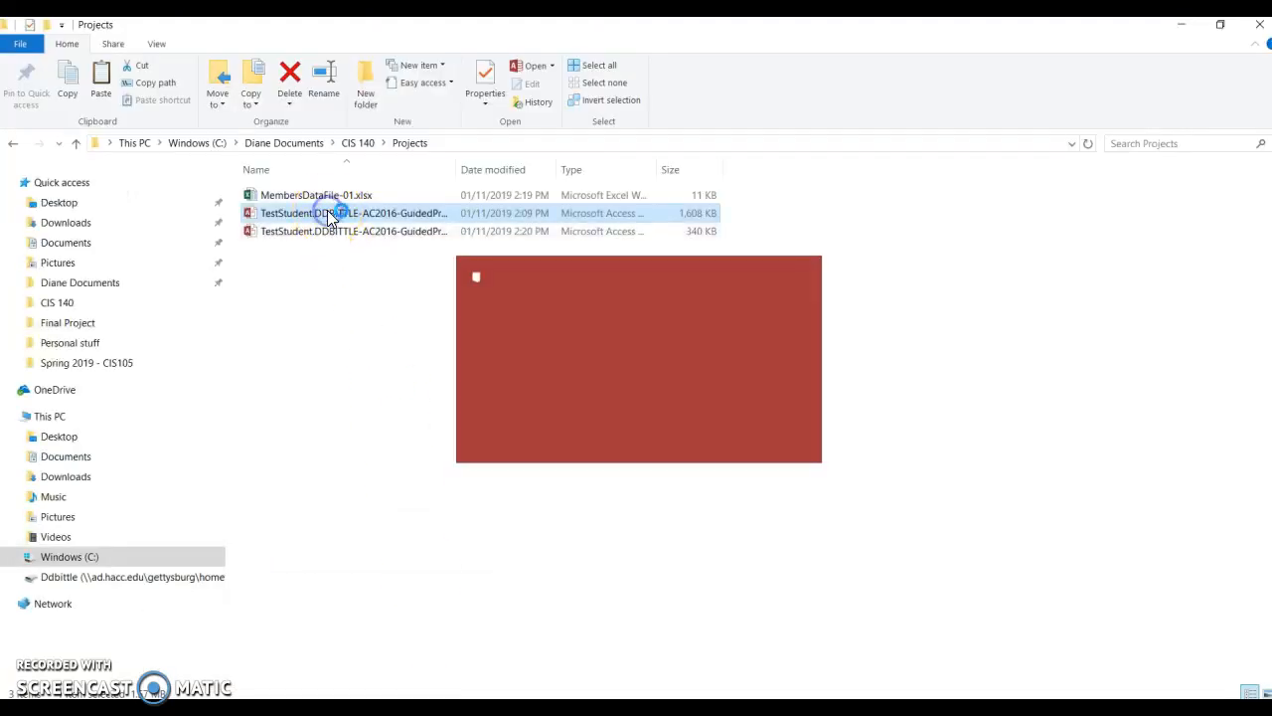
click(116, 247)
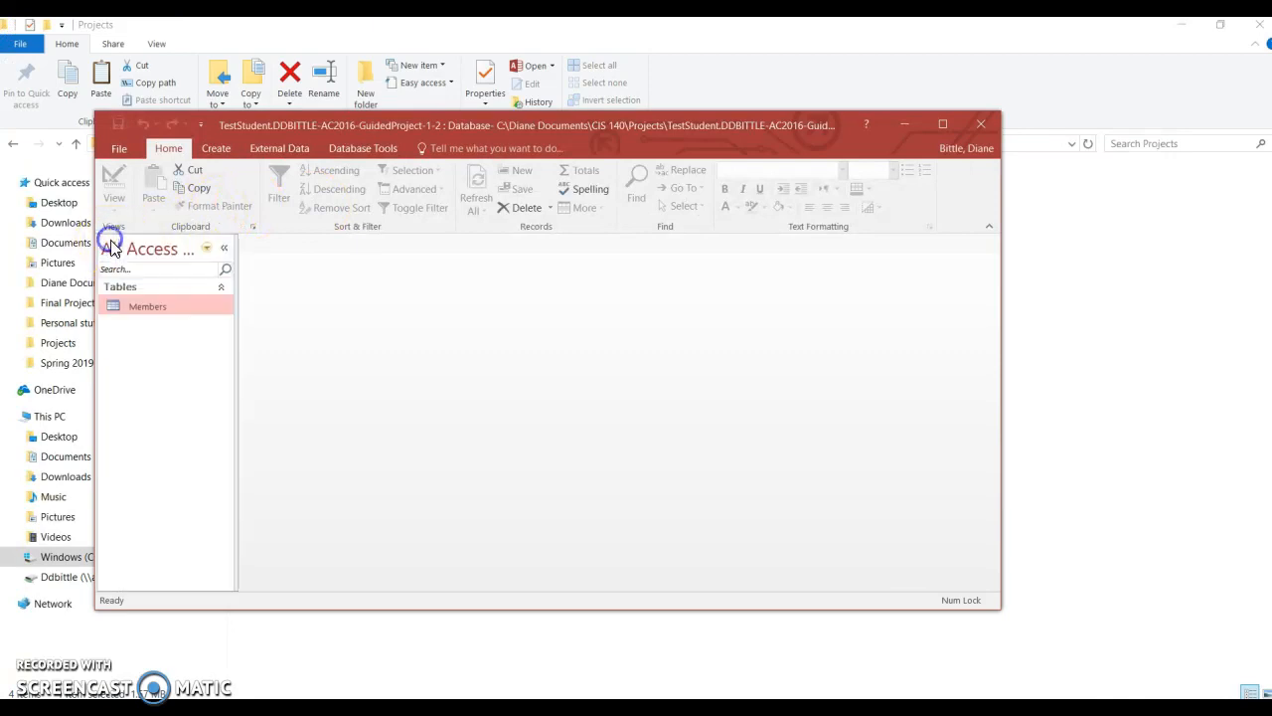
double_click(146, 308)
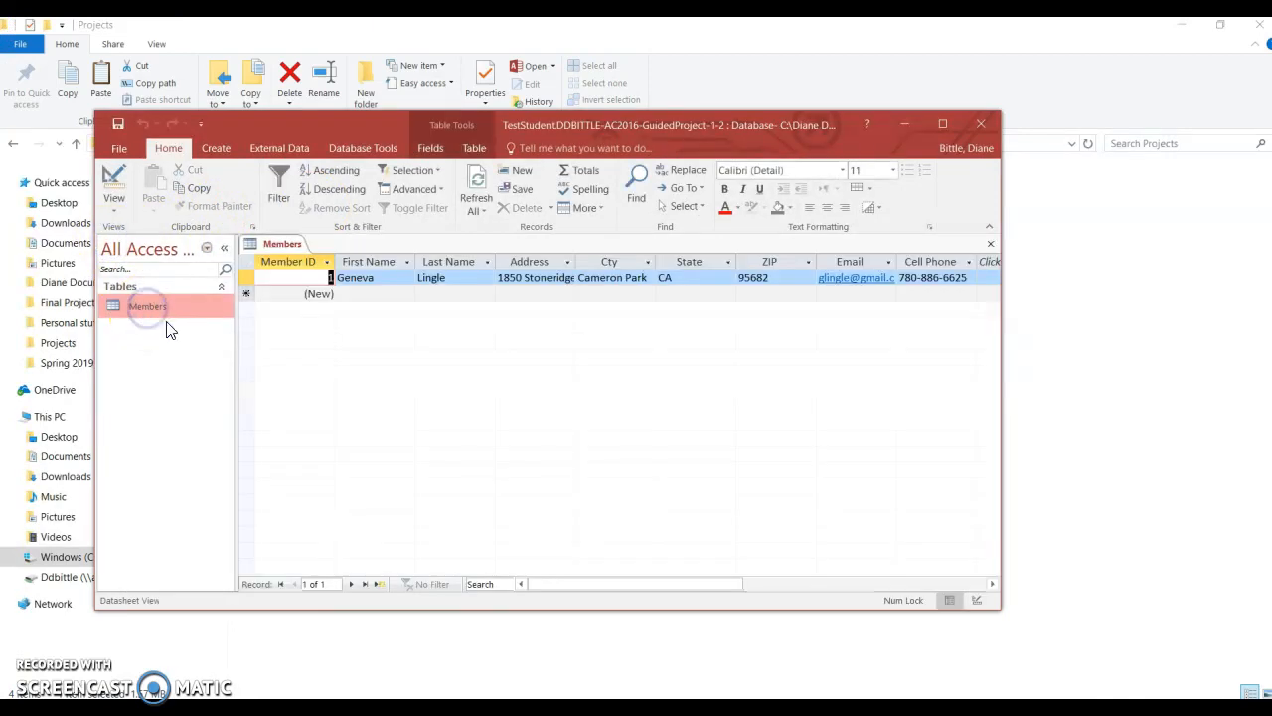
Switch the Members table to Design view, maximize the window, and correct the misspelled Cty field name to City
click(117, 202)
click(149, 272)
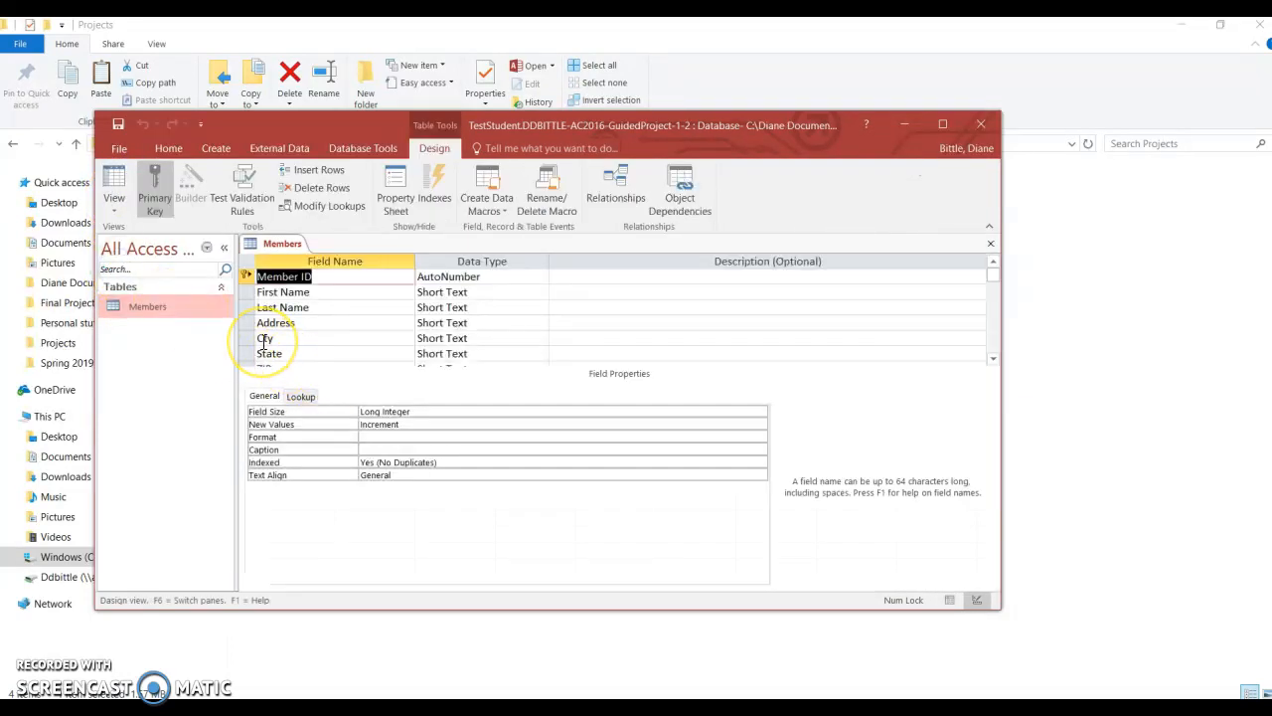
click(939, 127)
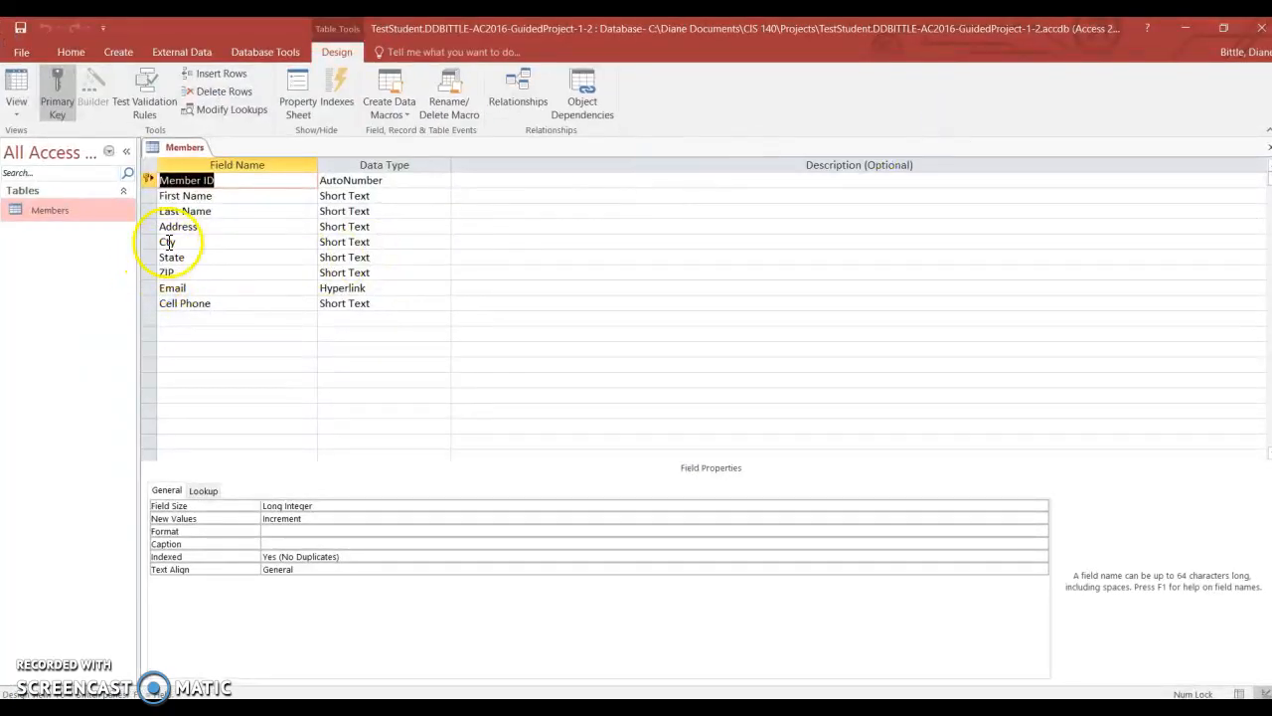
click(169, 241)
text(i)
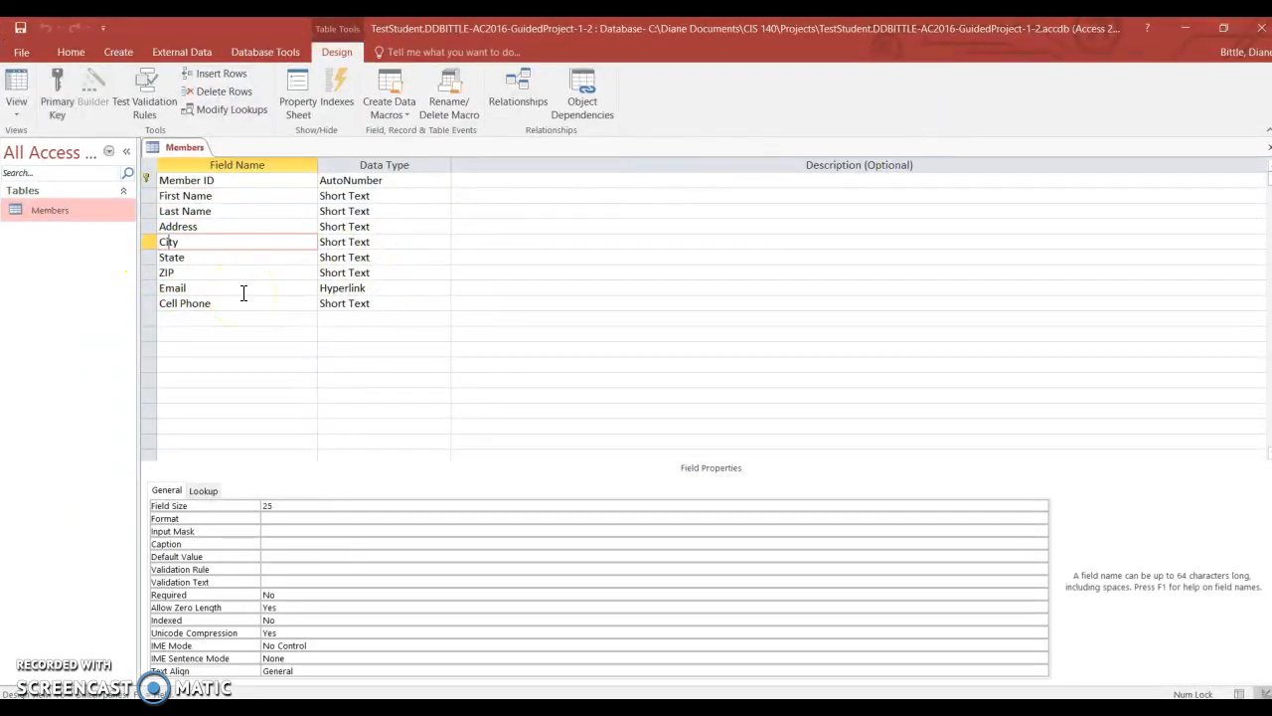
click(235, 247)
click(196, 258)
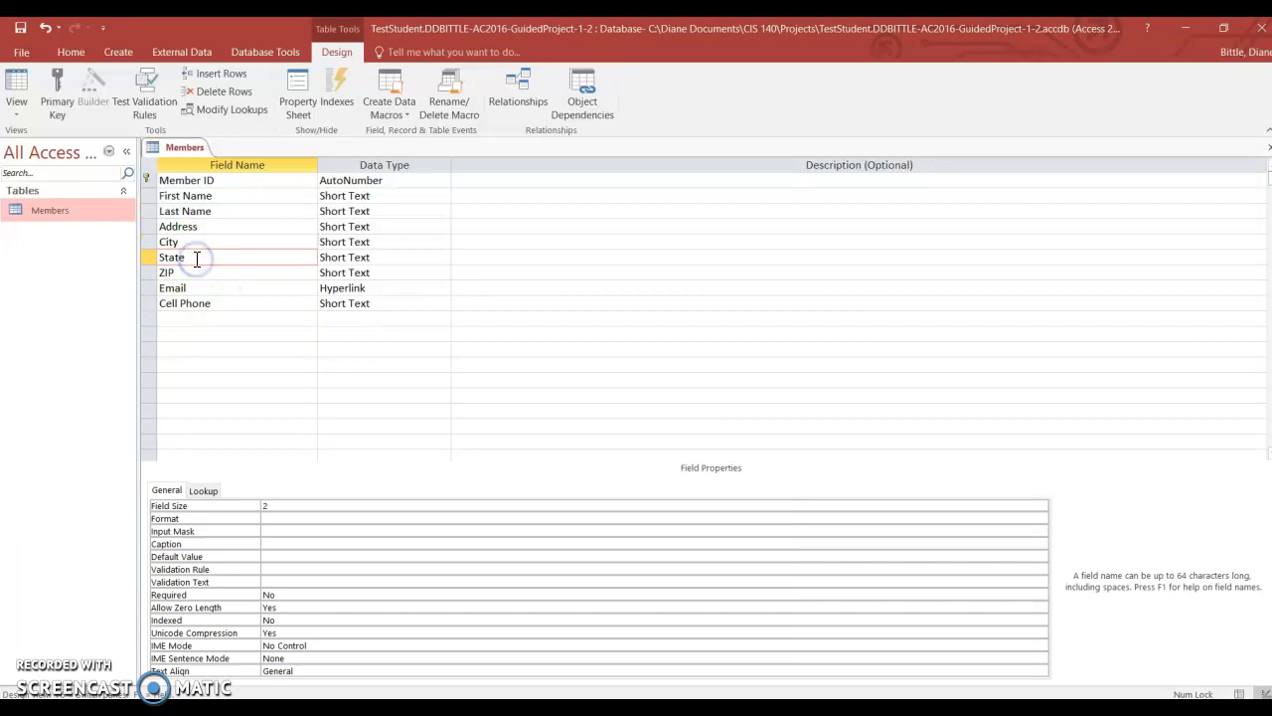
Recheck the required field names in the SIMnet feedback in Firefox, return to Access, and rename the ZIP field as ZIPCode
drag(487, 36, 597, 74)
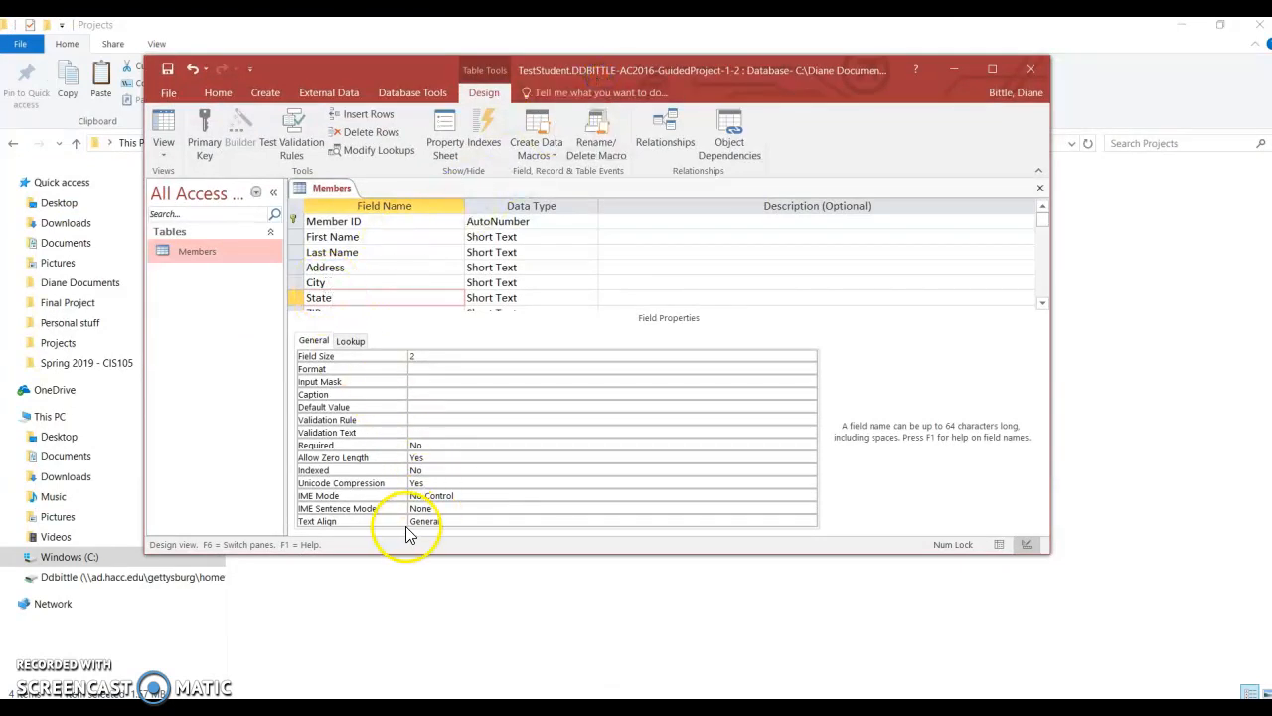
click(507, 707)
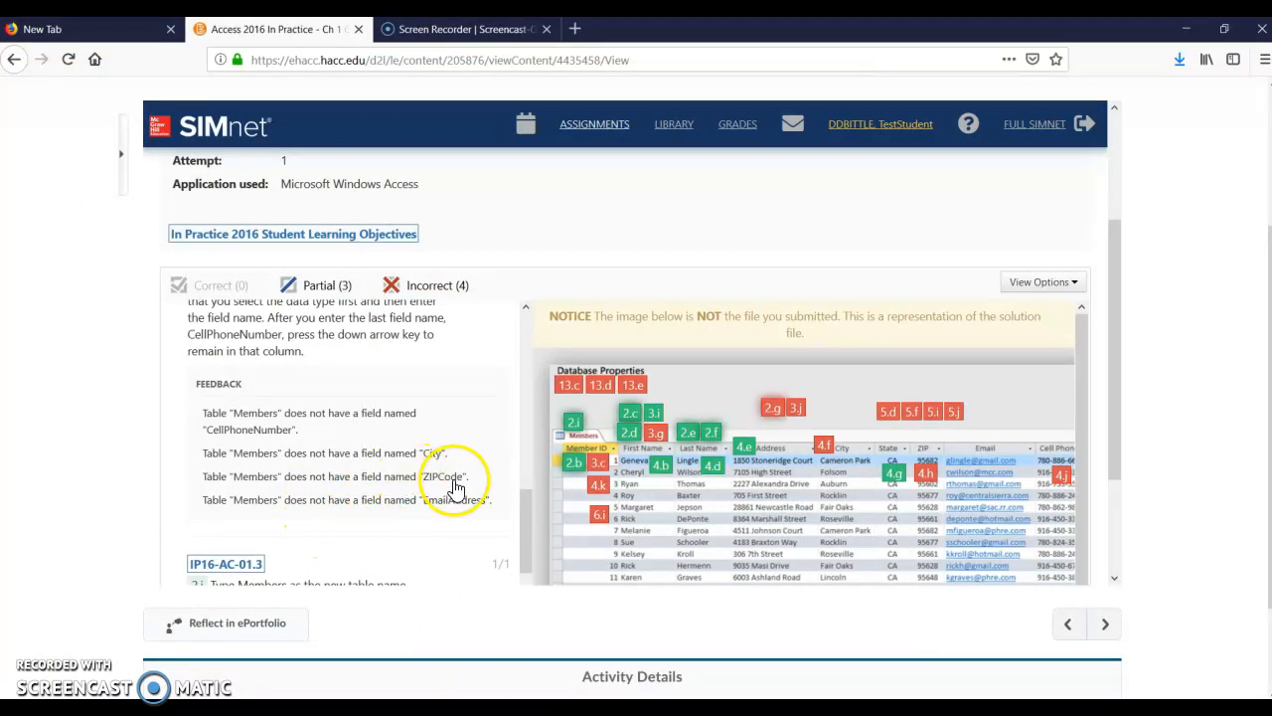
click(622, 707)
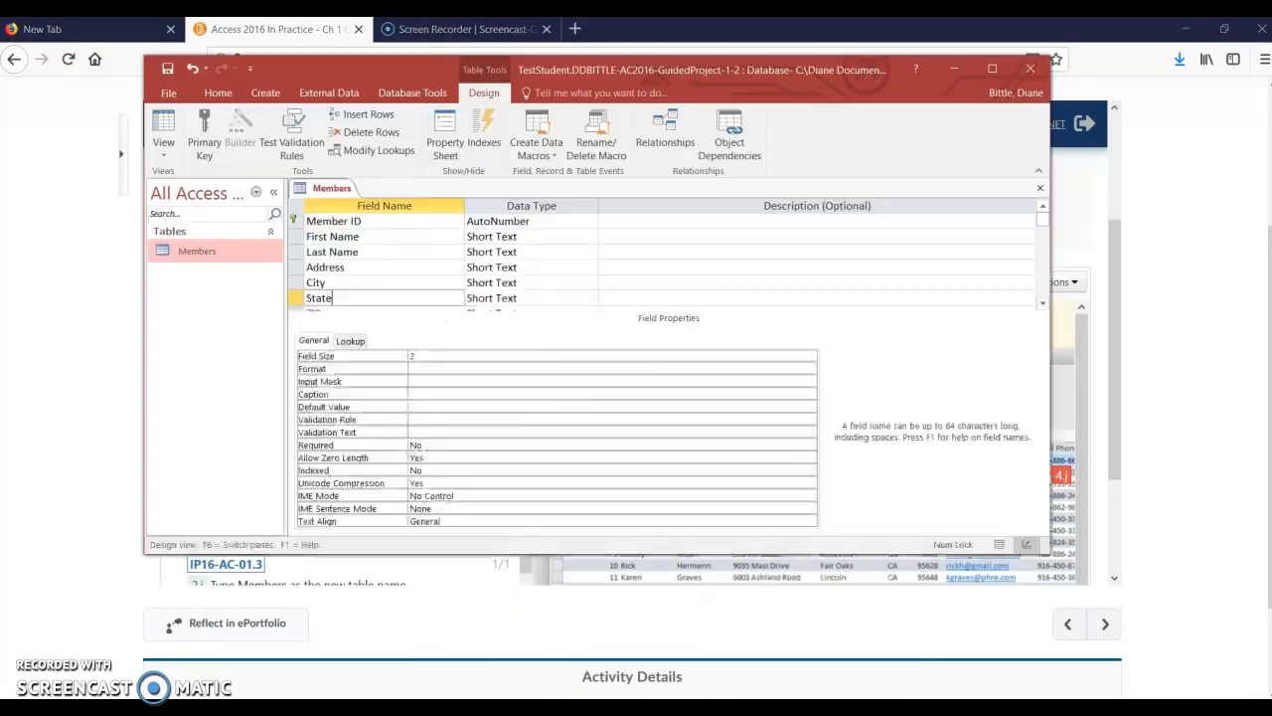
scroll(339, 278, down, 1)
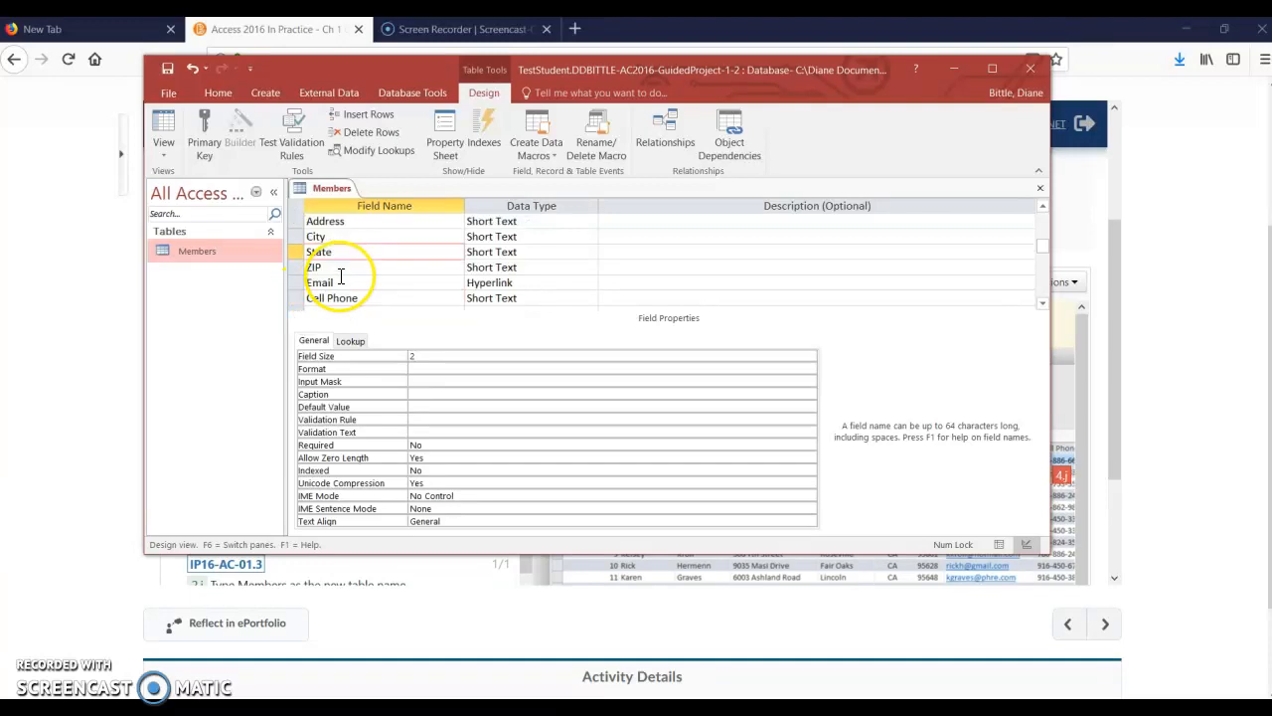
click(336, 268)
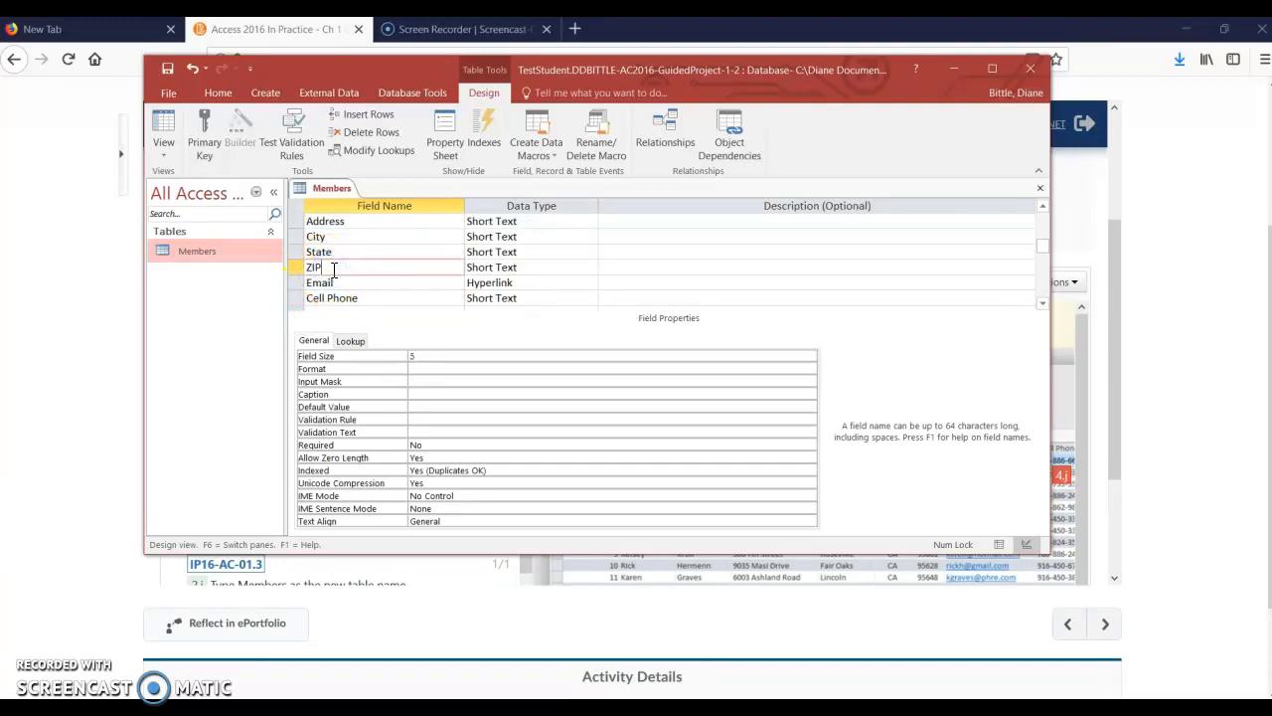
drag(535, 66, 565, 72)
text(Code)
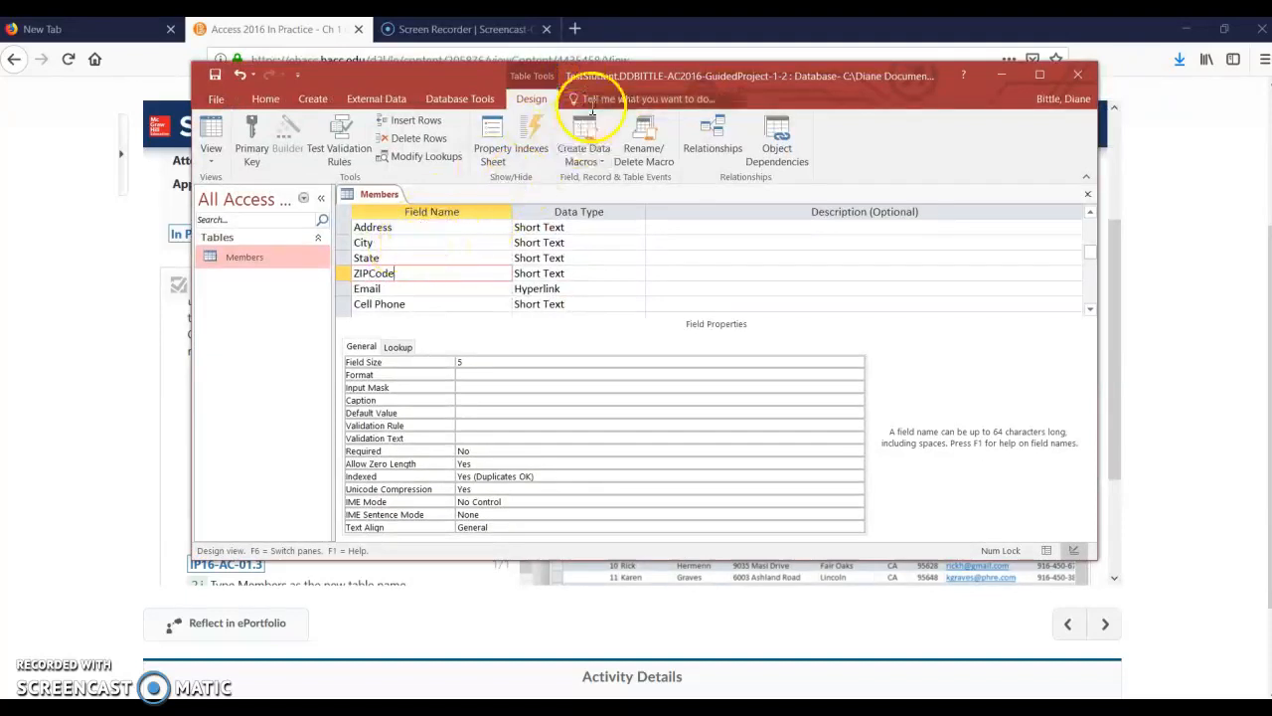
Rename the Email field as EmailAddress and save the Members table design
mouse_move(627, 73)
mouse_down()
mouse_move(827, 103)
mouse_move(999, 110)
mouse_move(646, 88)
mouse_up()
click(408, 301)
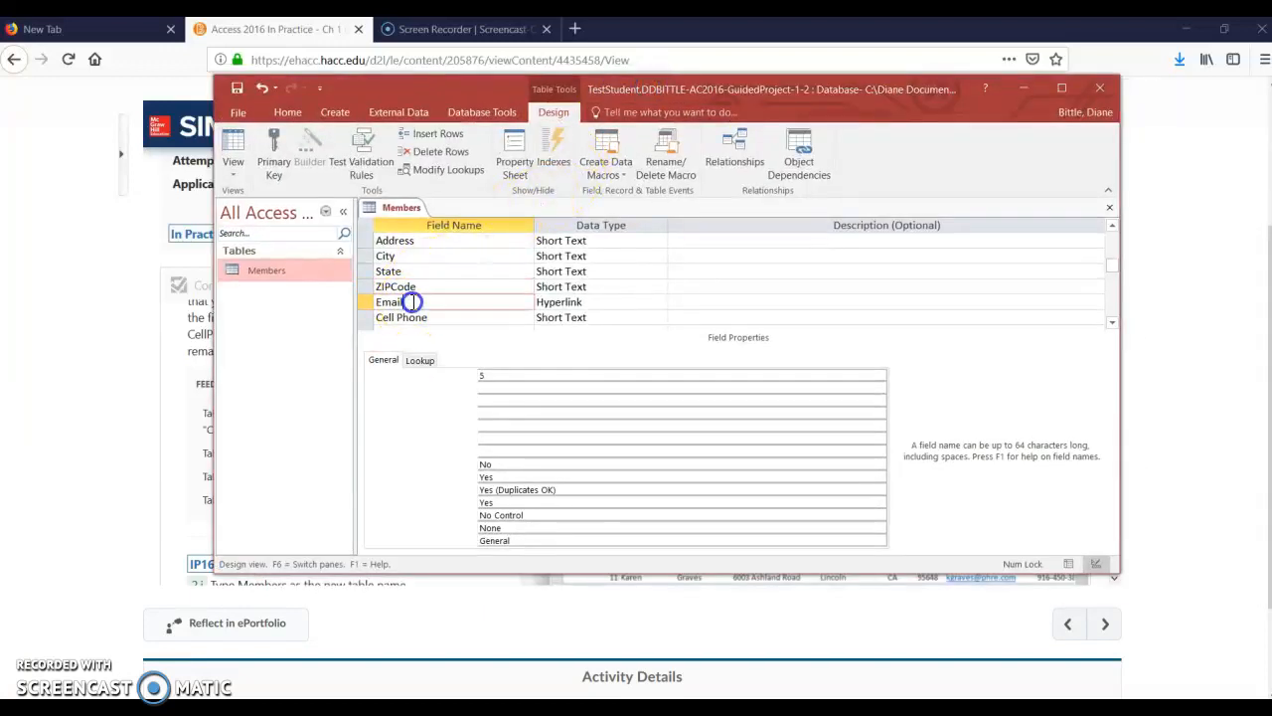
text(Addr)
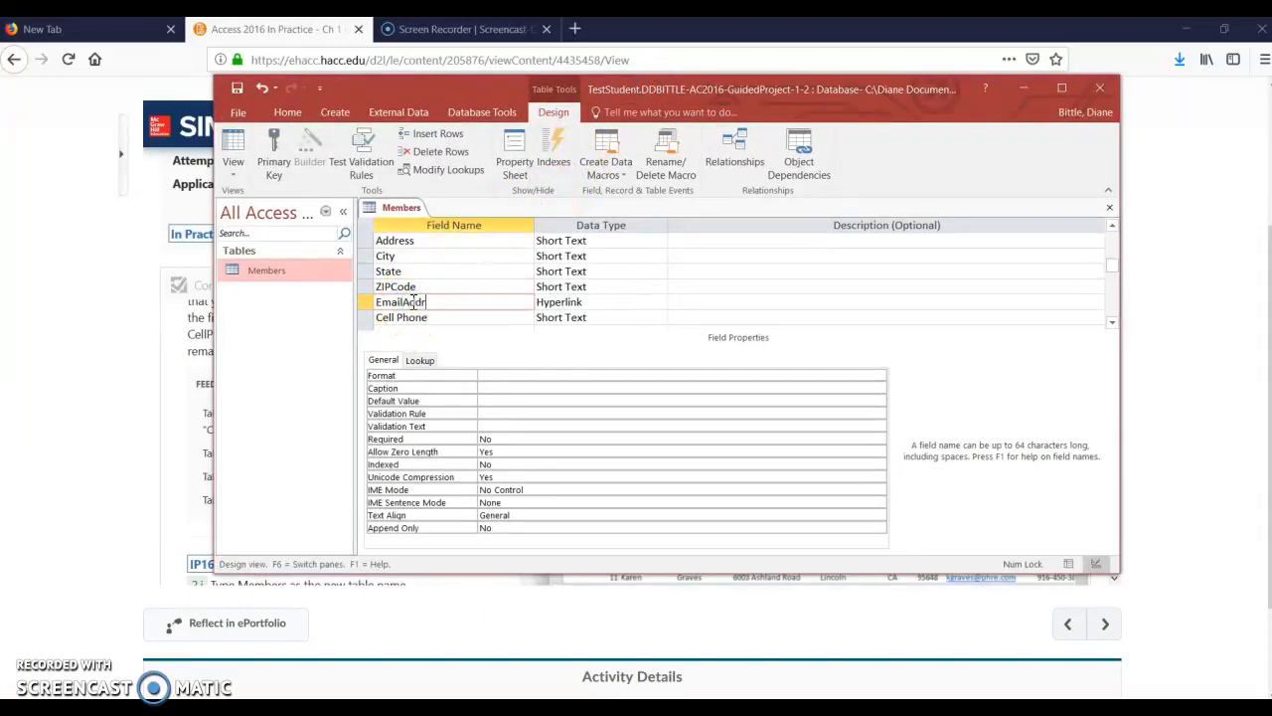
text(ess)
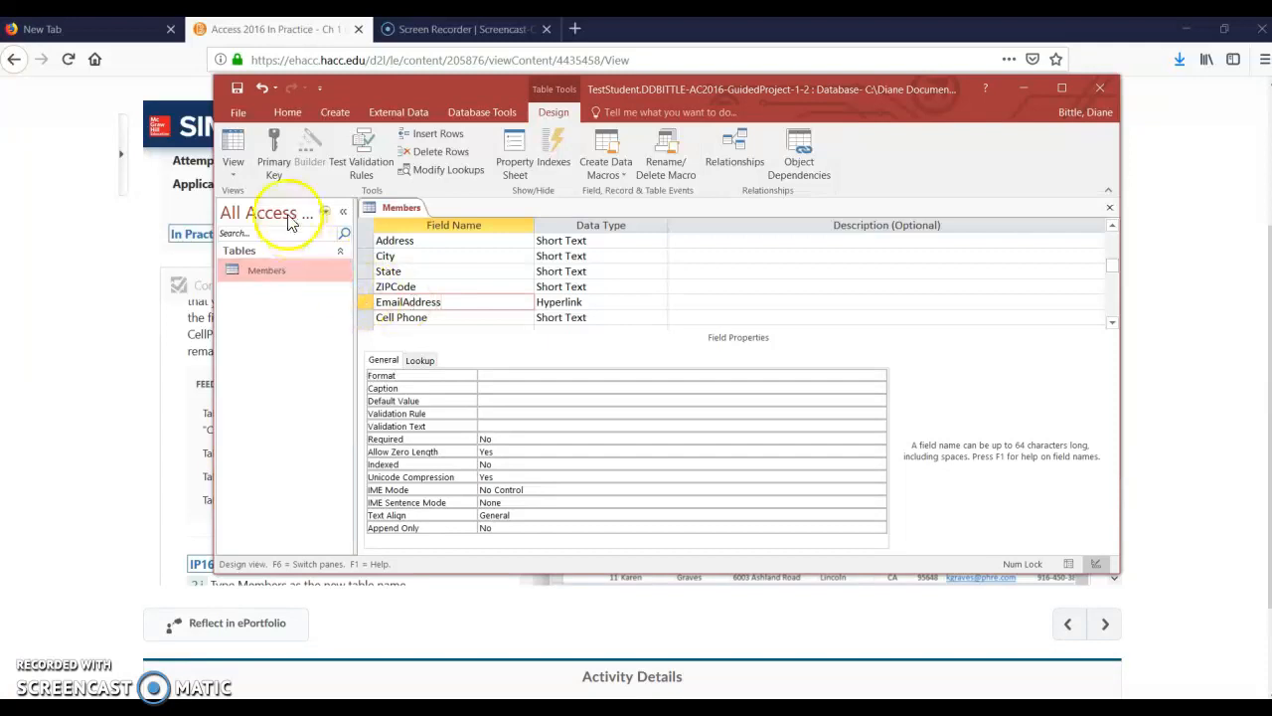
click(234, 90)
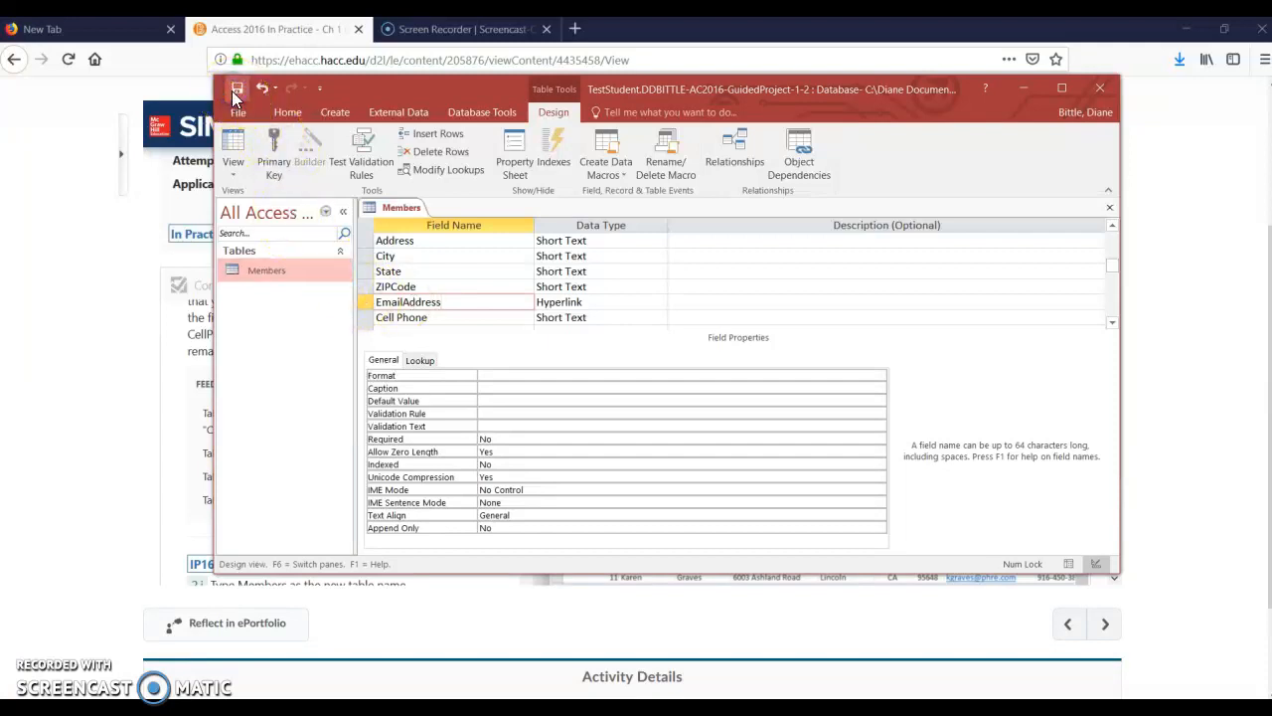
Minimize Access, collapse step 2 of the graded results in Firefox, and return to the project's file download and upload page
click(1028, 91)
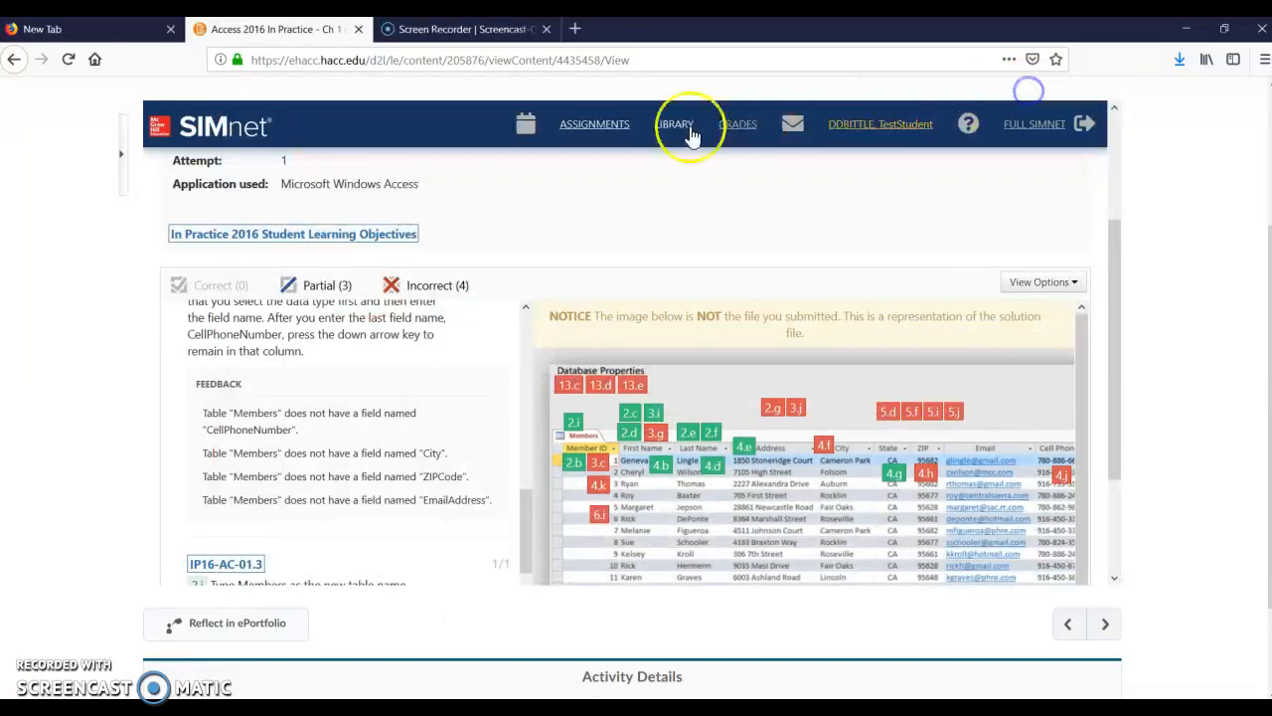
scroll(221, 363, up, 2)
scroll(221, 368, up, 5)
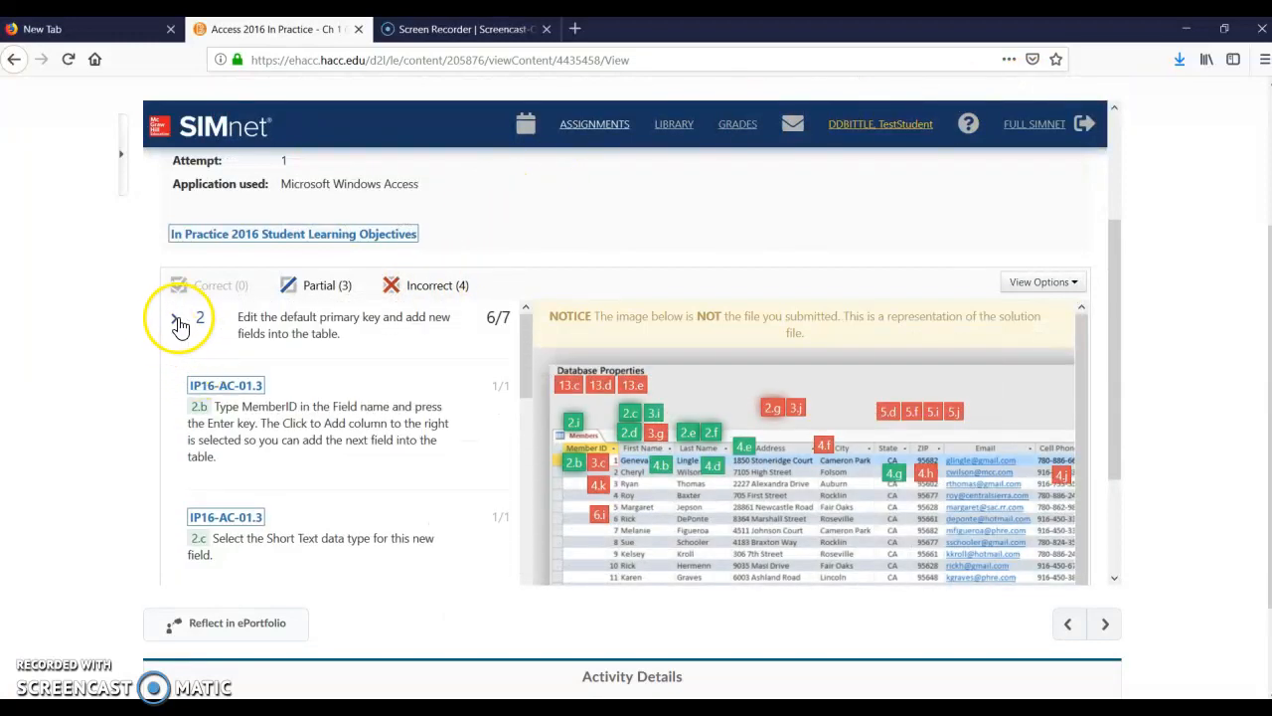
click(175, 319)
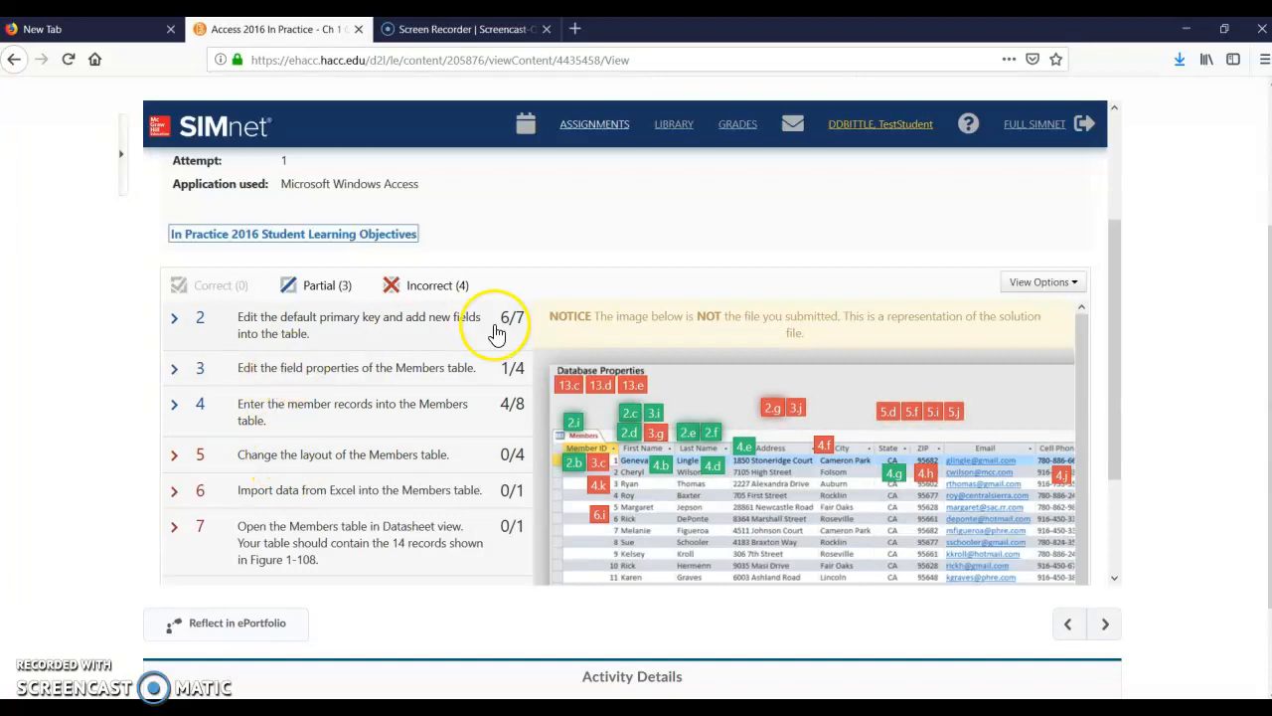
scroll(457, 298, up, 3)
click(331, 195)
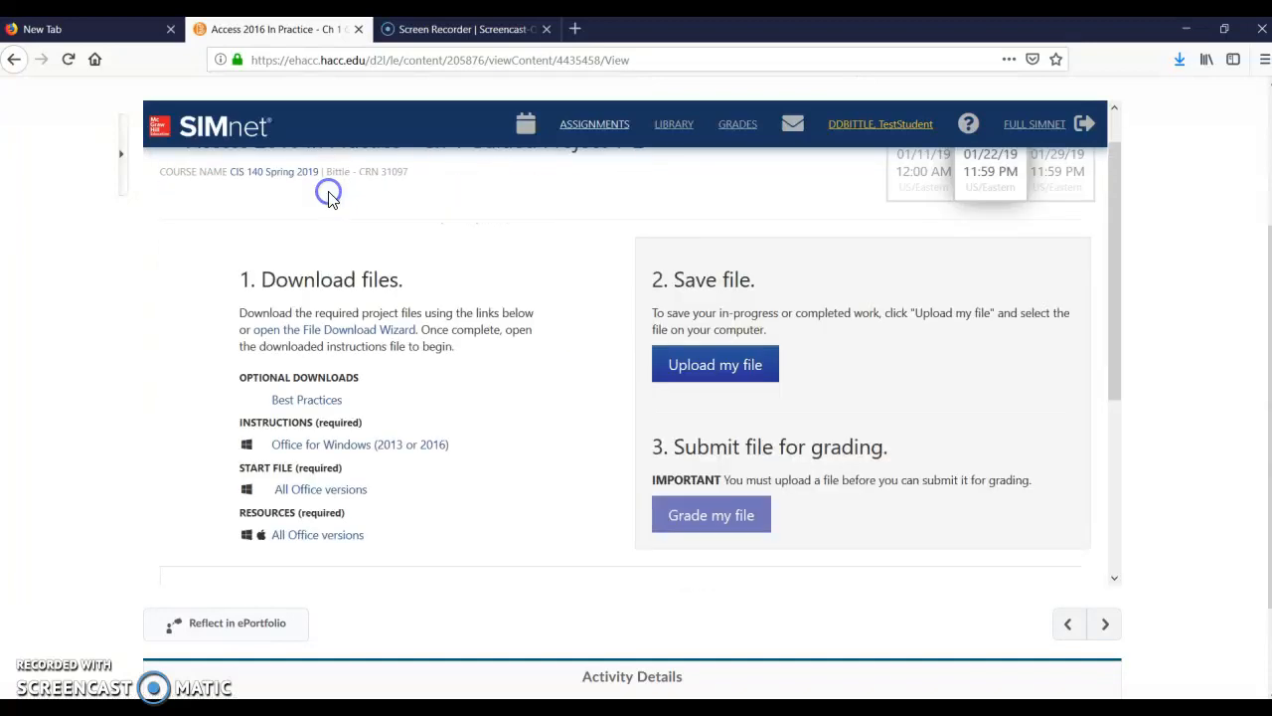